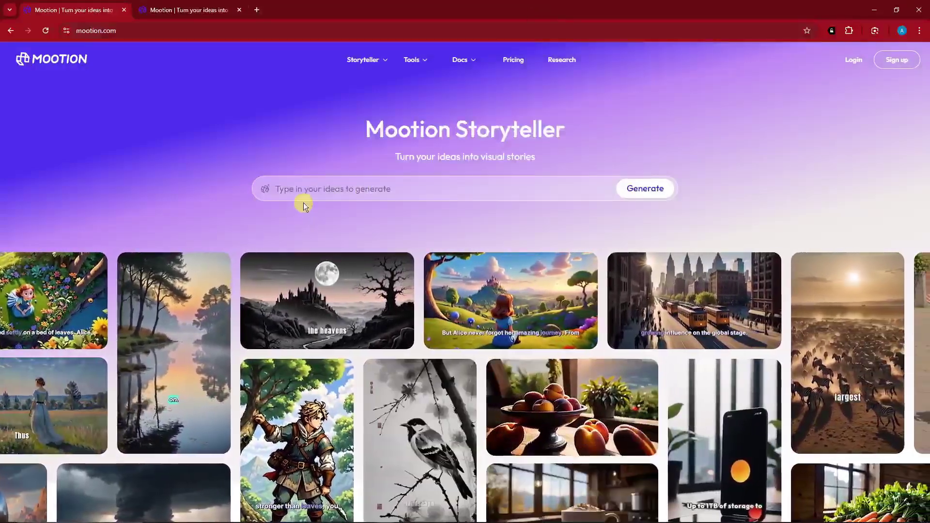
scroll(303, 203, "down", 3)
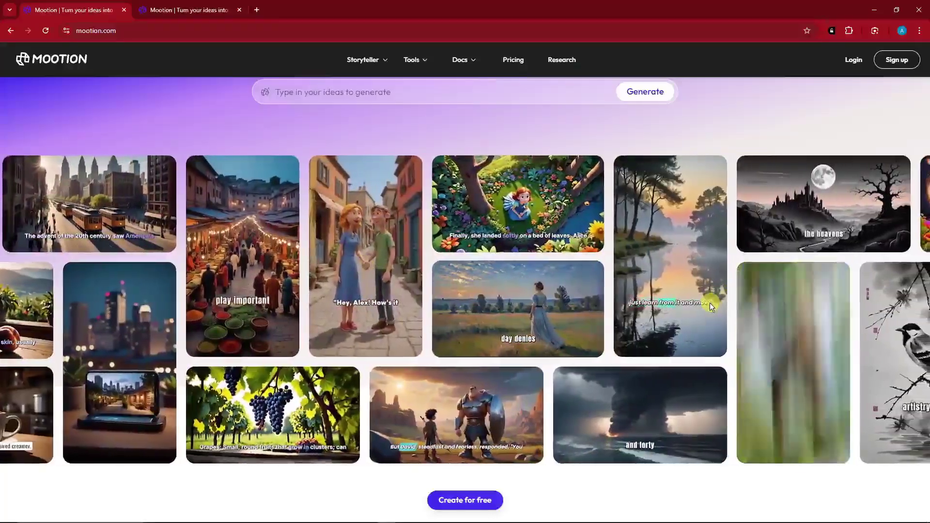
scroll(480, 298, "down", 3)
scroll(557, 298, "up", 4)
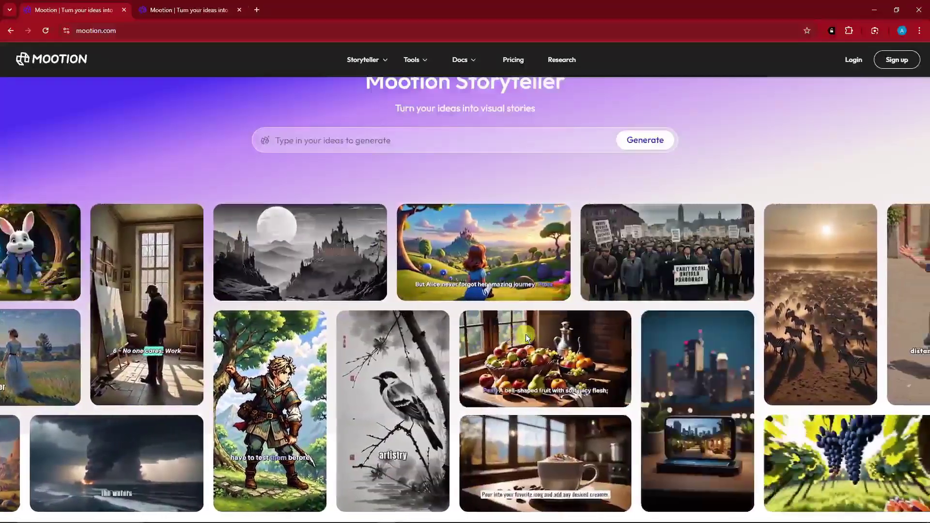
scroll(555, 324, "up", 1)
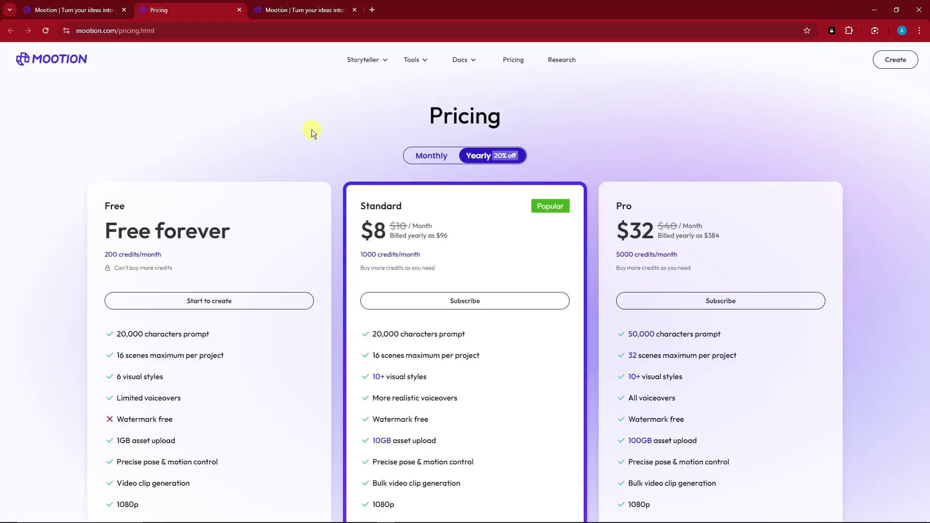
Compare the Free forever plan with monthly and yearly plan prices.
left_click_drag(107, 230, 240, 231)
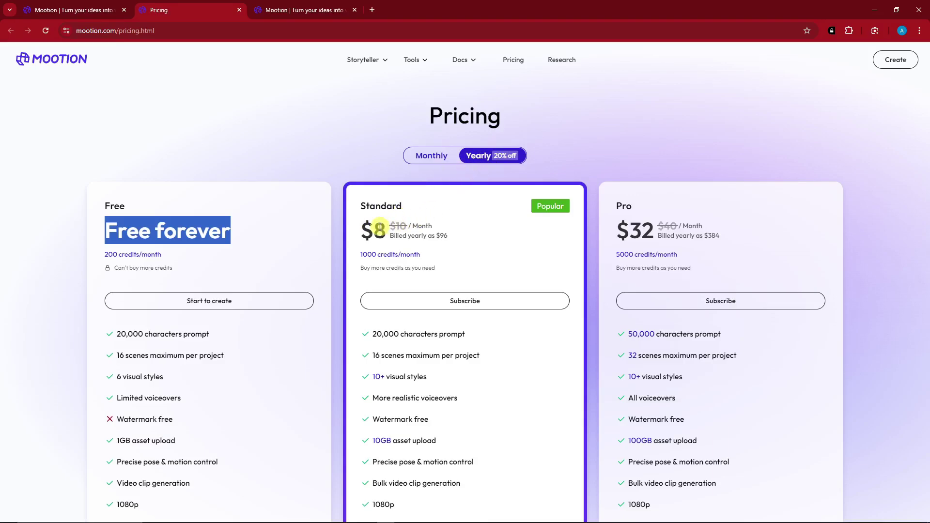
left_click(434, 157)
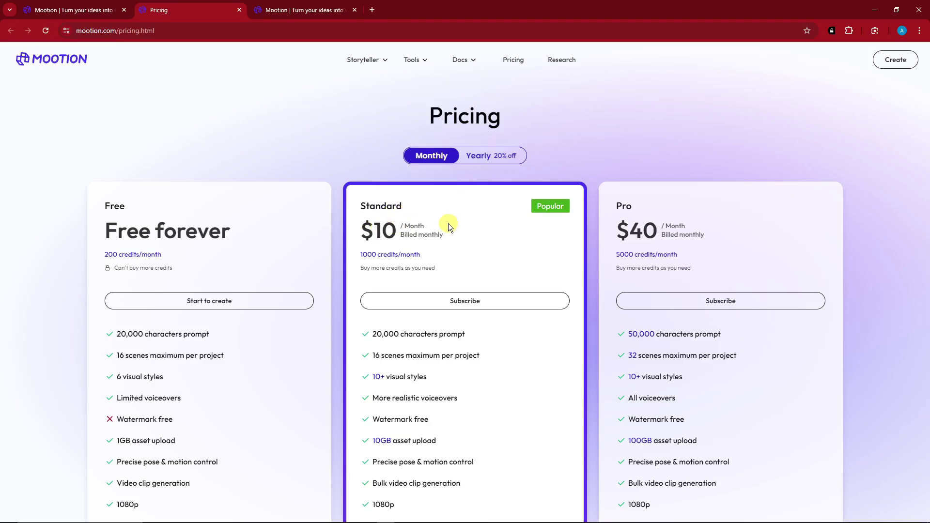
left_click(480, 156)
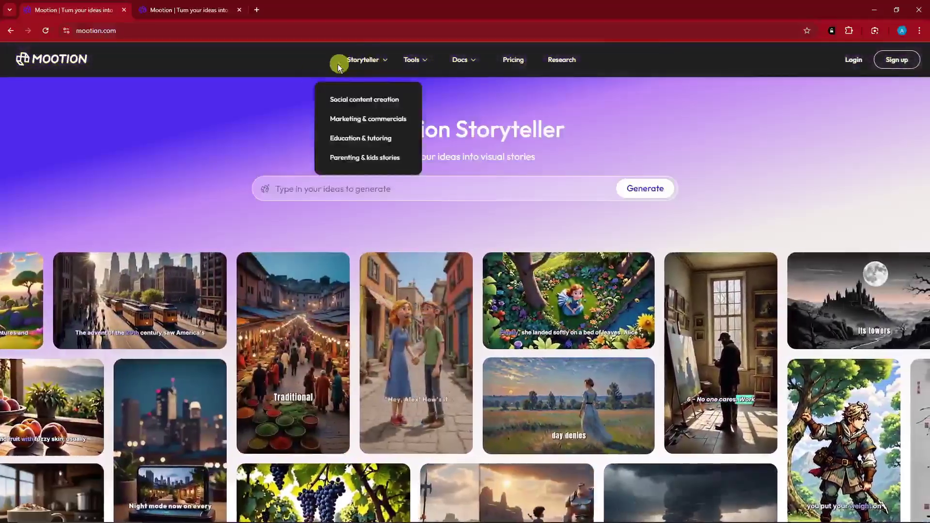
scroll(282, 169, "down", 10)
scroll(292, 169, "down", 8)
scroll(299, 169, "down", 8)
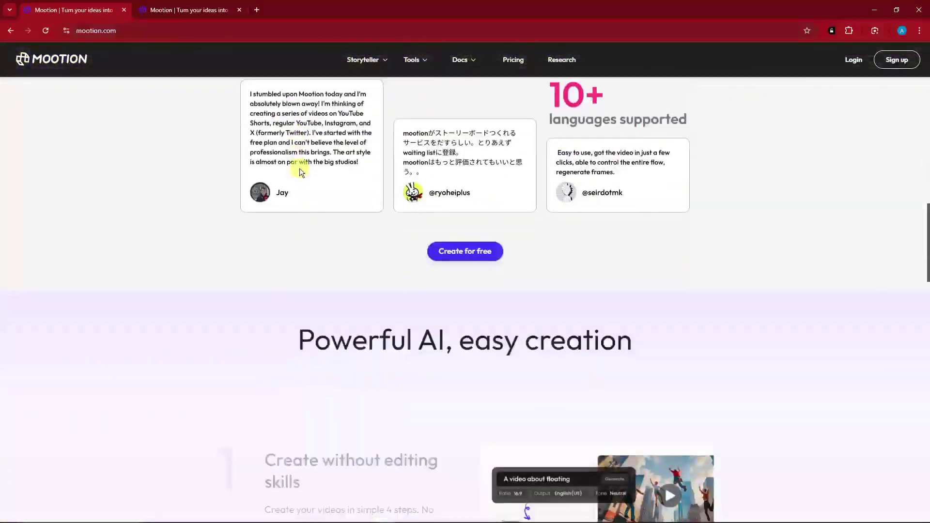
scroll(300, 169, "down", 3)
mouse_move(927, 247)
left_mouse_down()
mouse_move(926, 436)
mouse_move(927, 80)
left_mouse_up()
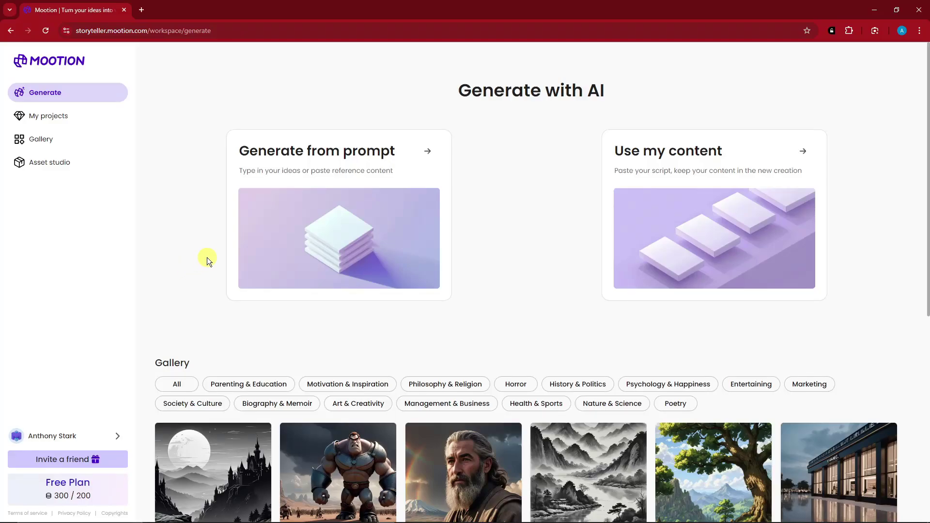
left_click(102, 436)
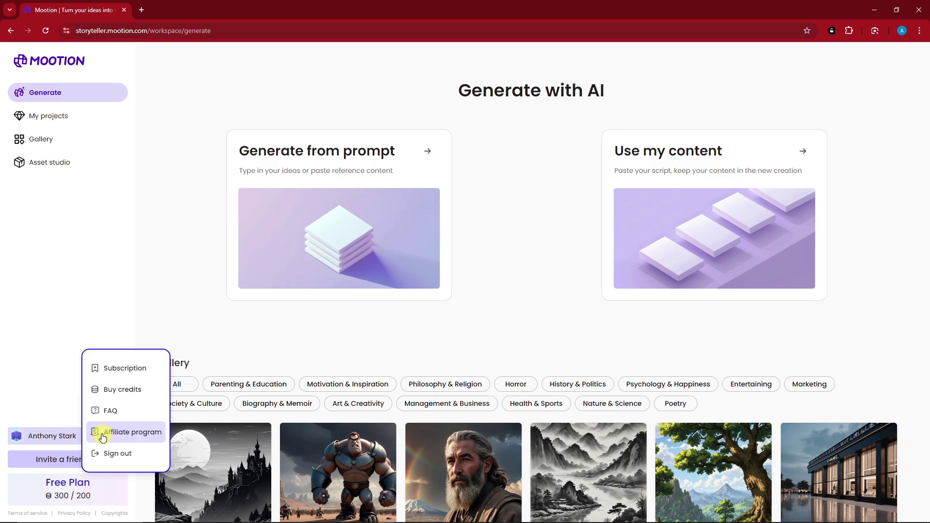
left_click(38, 356)
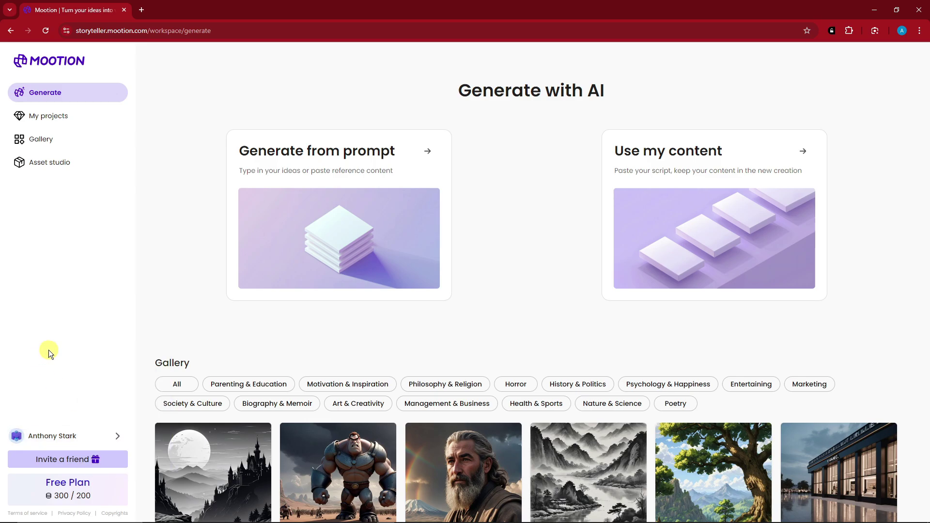
left_click(73, 436)
left_click(68, 486)
left_click_drag(45, 482, 94, 486)
left_click(72, 499)
left_click(72, 436)
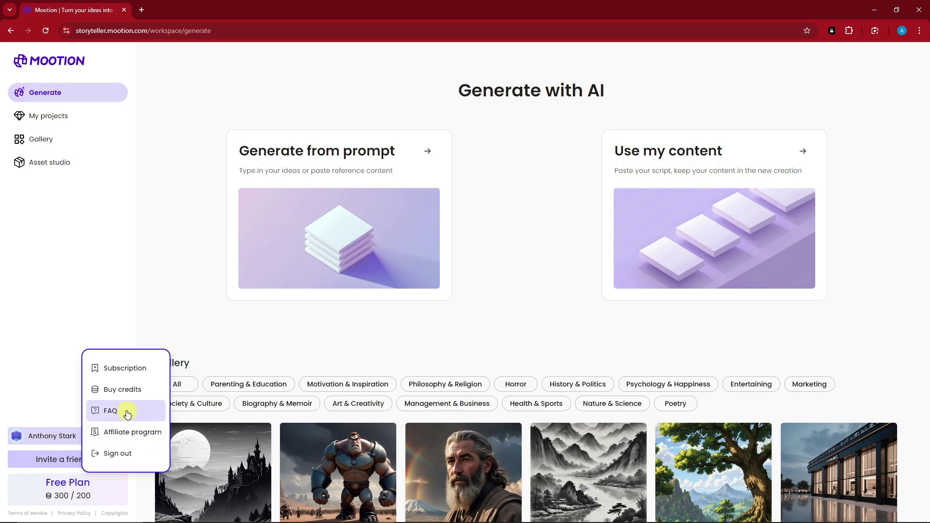
left_click(137, 258)
scroll(165, 242, "down", 3)
scroll(291, 247, "down", 3)
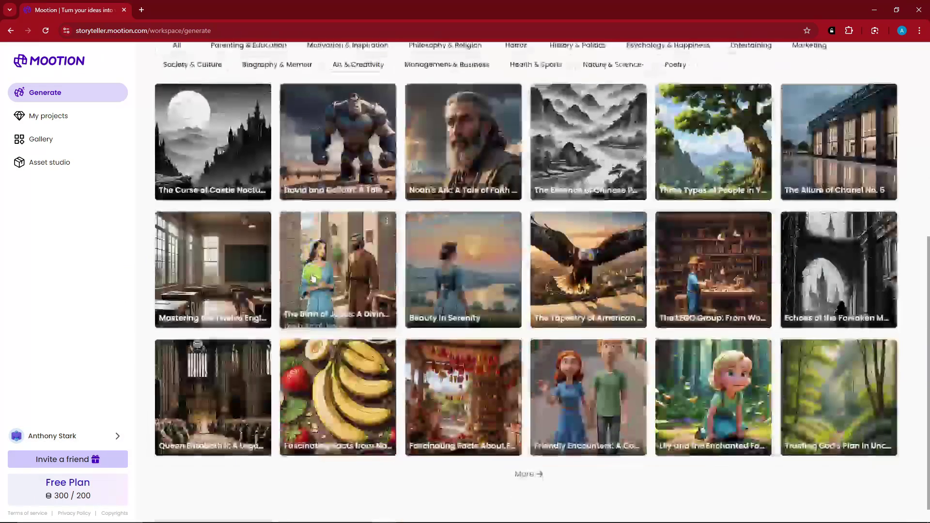
scroll(440, 252, "down", 2)
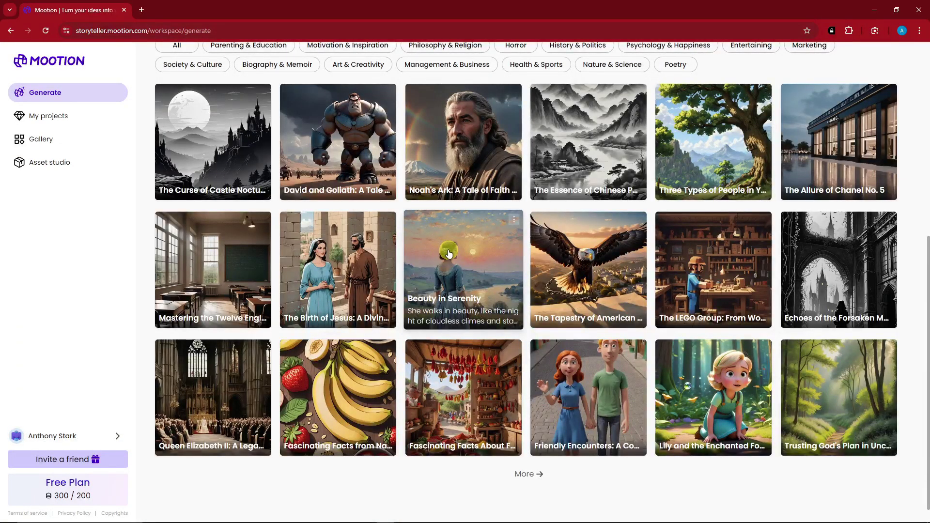
scroll(452, 259, "up", 1)
scroll(452, 258, "up", 1)
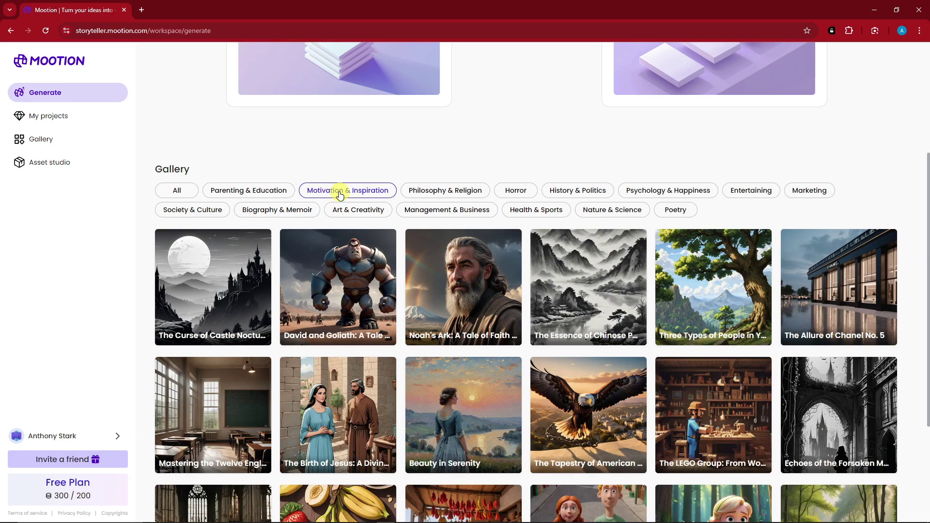
scroll(206, 120, "up", 5)
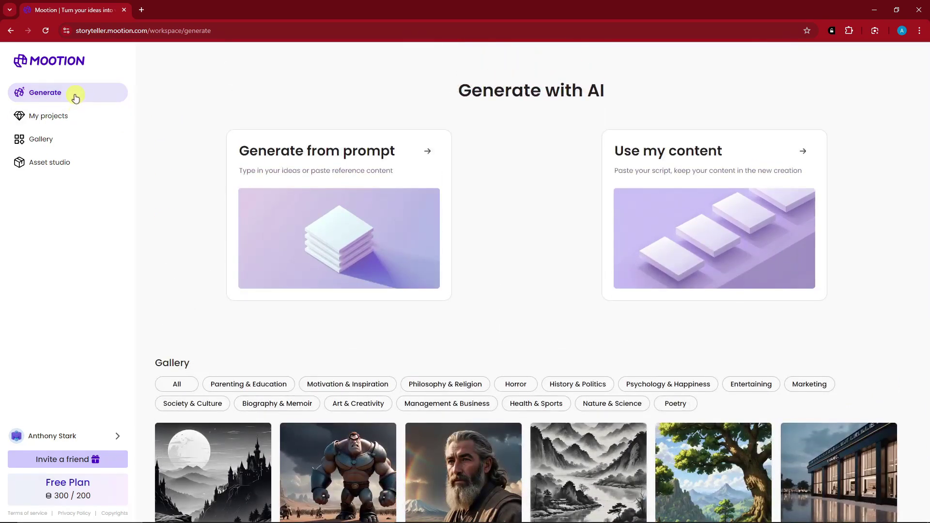
left_click_drag(608, 90, 436, 89)
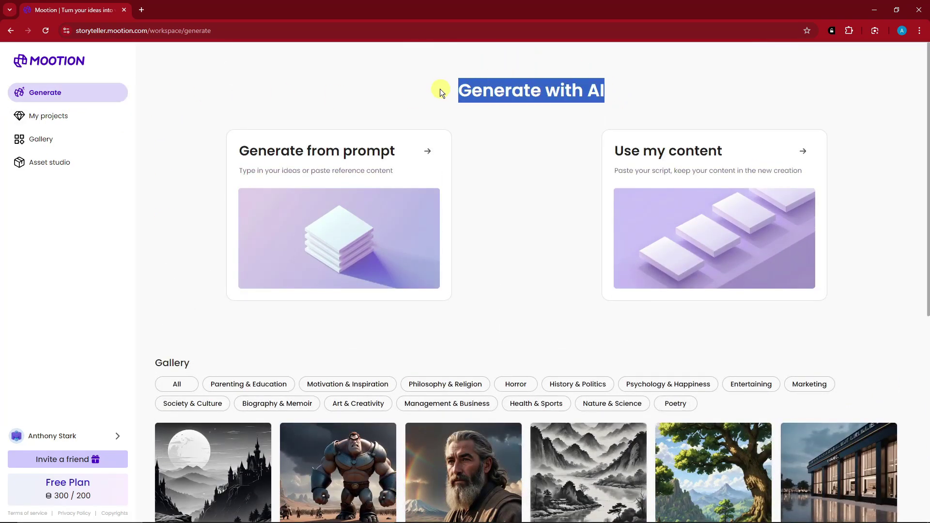
Browse My projects, Gallery and Asset studio, then return to the Generate with AI page.
left_click(66, 115)
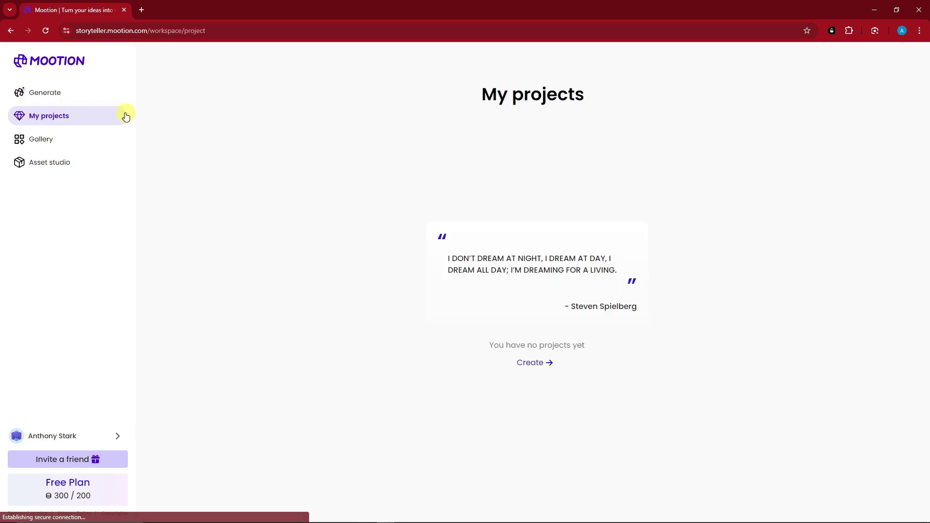
left_click(62, 139)
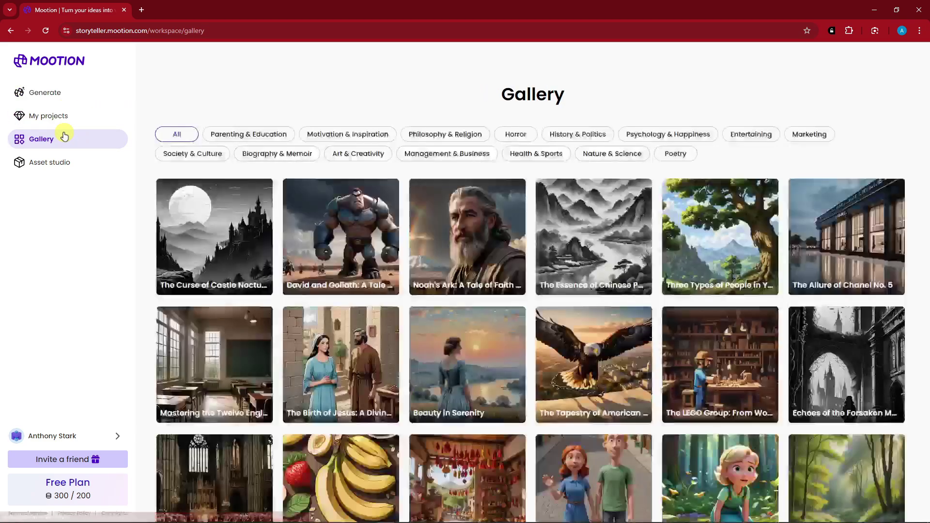
left_click(76, 163)
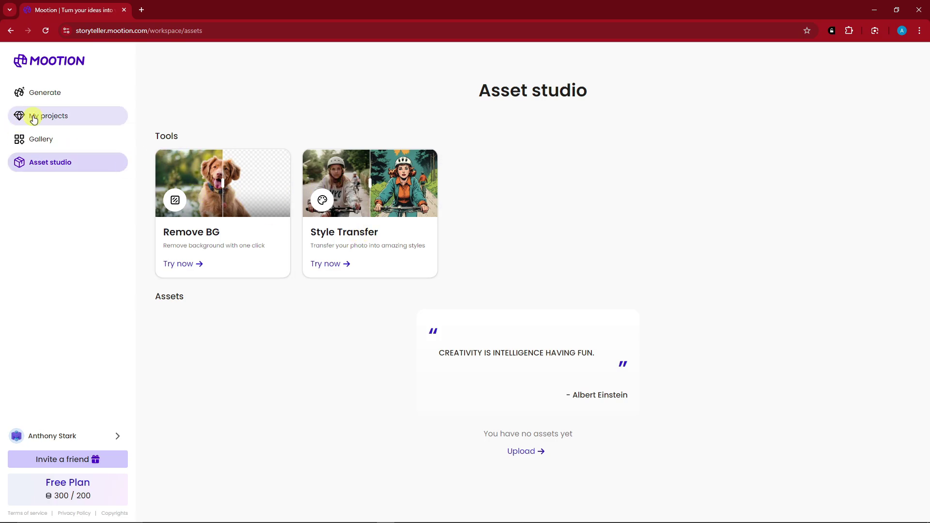
left_click(45, 92)
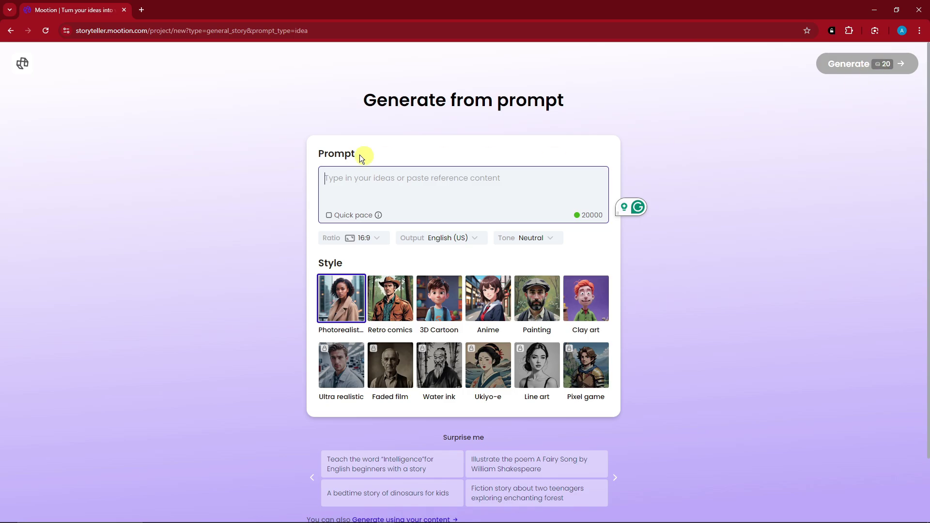
scroll(356, 160, "down", 3)
scroll(233, 218, "up", 3)
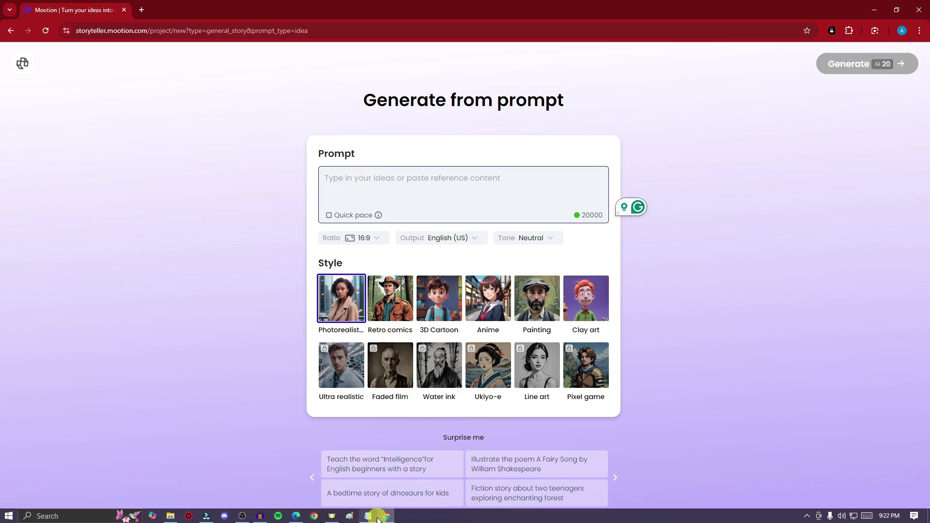
Paste the Notepad idea into the prompt and correct 'bed time' to 'bedtime'.
left_click(378, 517)
triple_click(734, 133)
key("ctrl+c")
left_click(379, 517)
left_click(451, 186)
key("ctrl+v")
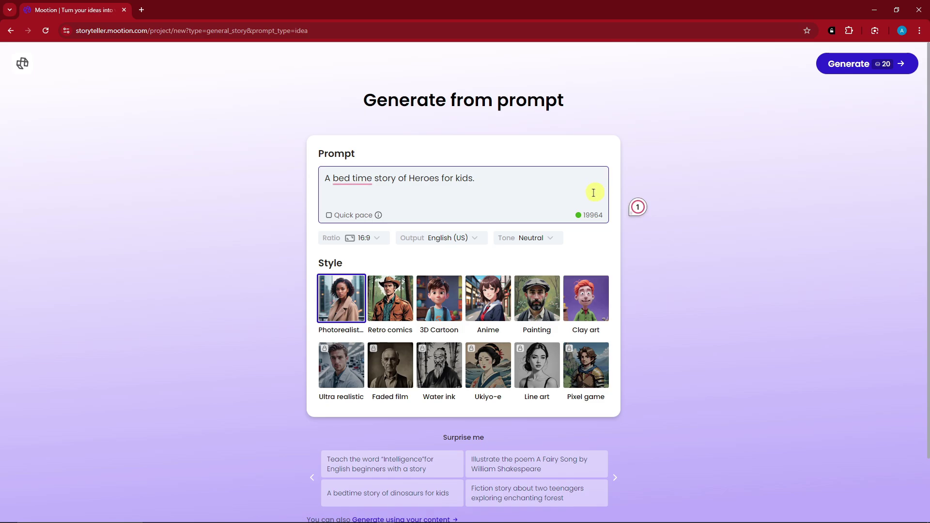
left_click(343, 178)
left_click(357, 202)
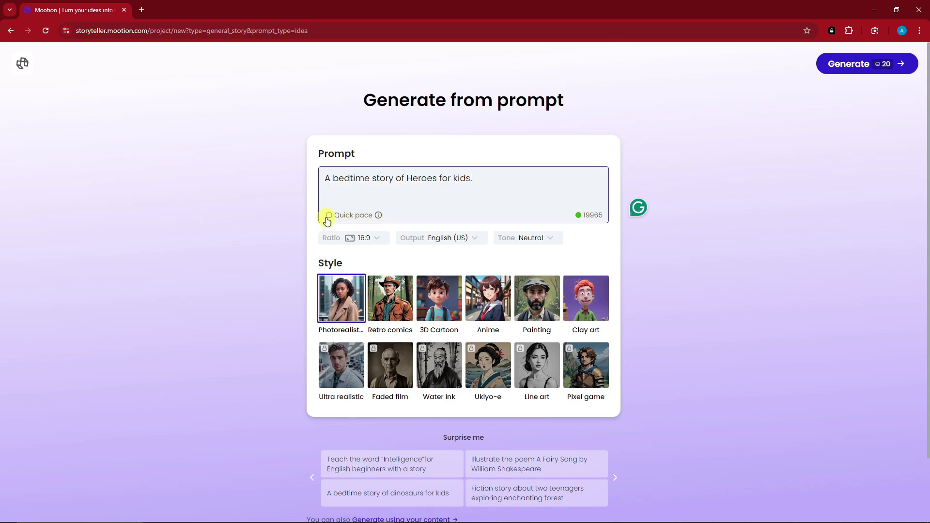
Set a 1:1 ratio, Children's tone and 3D Cartoon style, keeping the prompt unchanged.
left_click(377, 238)
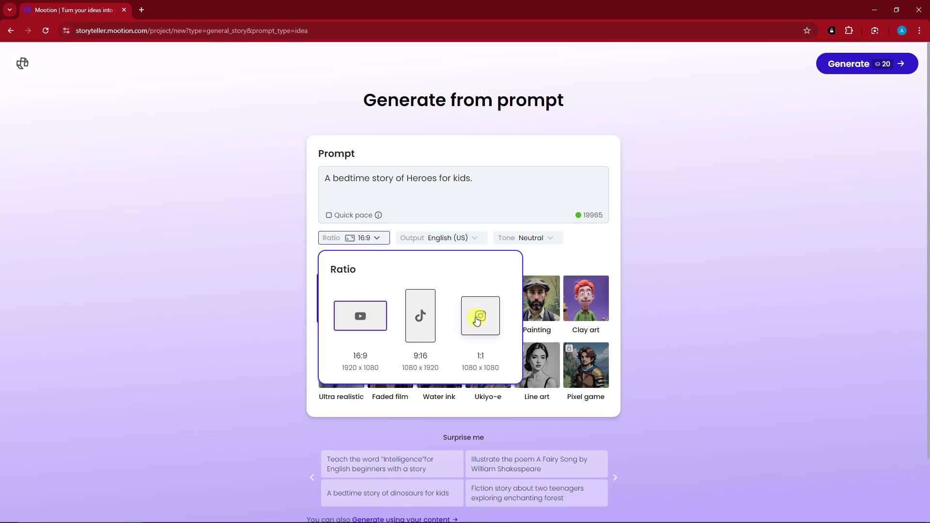
left_click(477, 320)
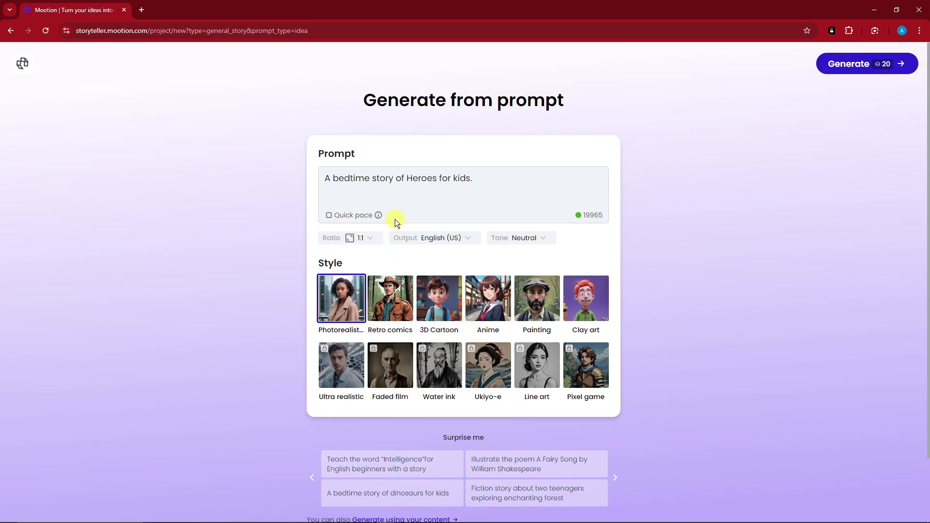
left_click(444, 239)
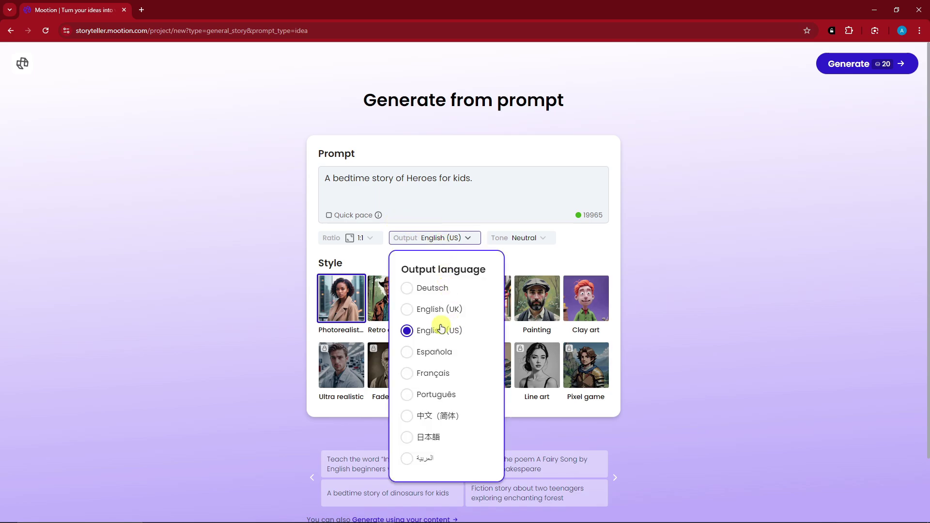
left_click(536, 240)
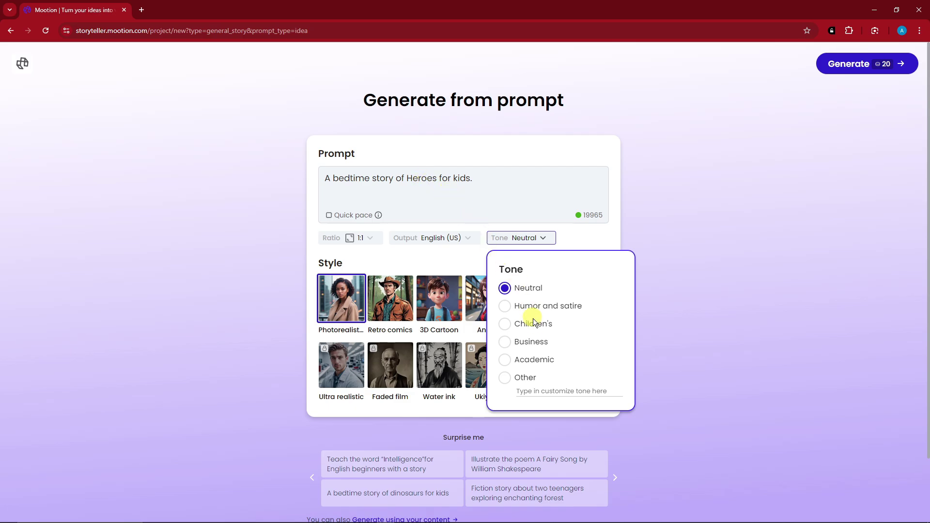
left_click(506, 324)
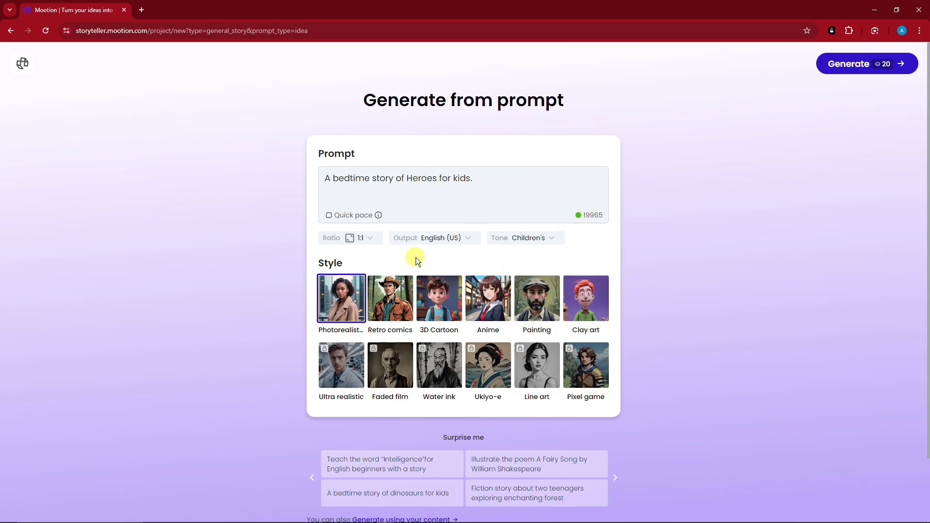
left_click(438, 294)
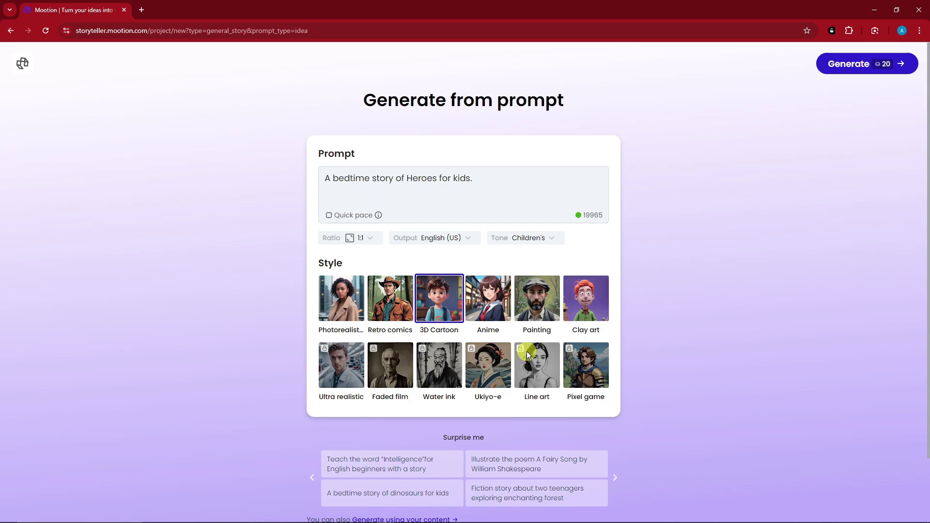
scroll(527, 351, "down", 2)
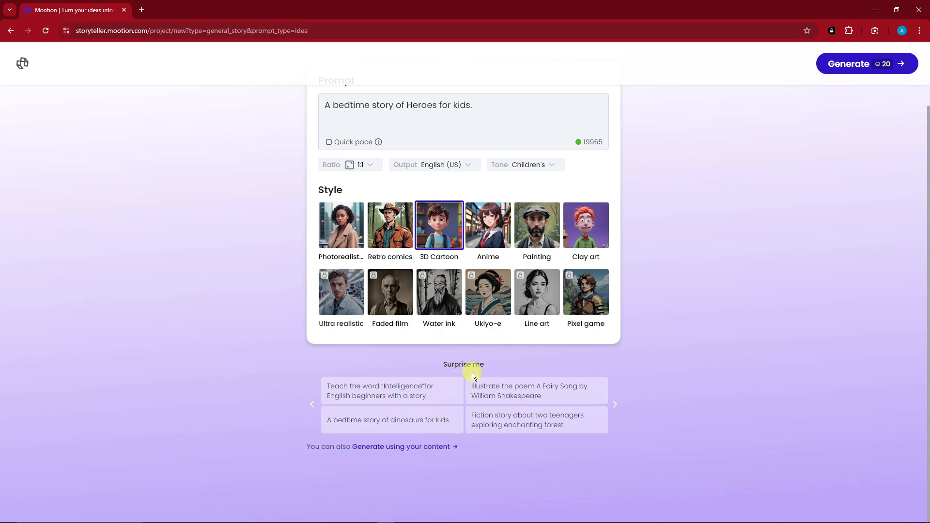
scroll(436, 364, "up", 2)
scroll(436, 364, "down", 2)
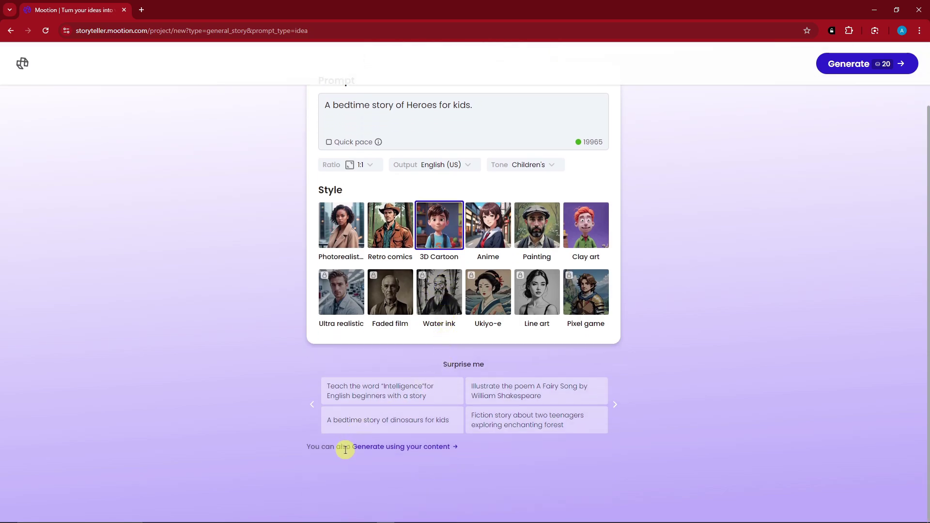
scroll(435, 449, "up", 2)
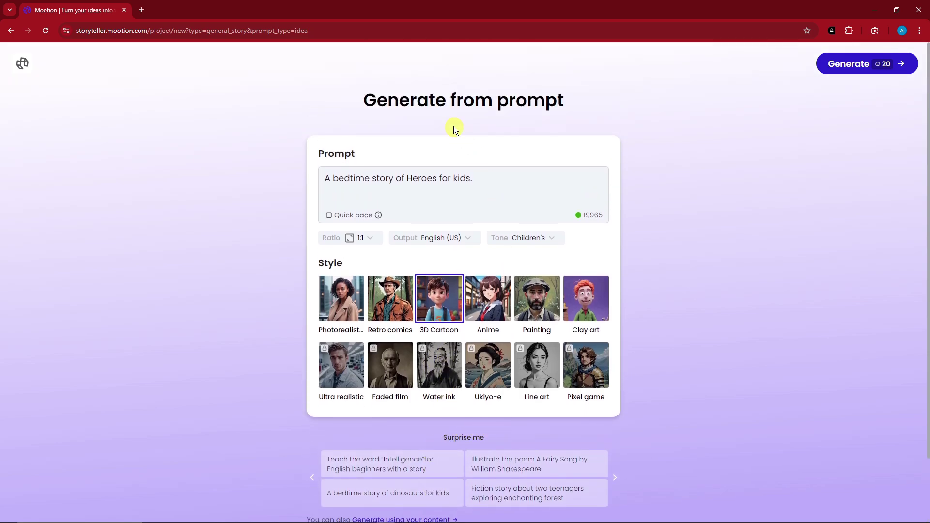
triple_click(482, 177)
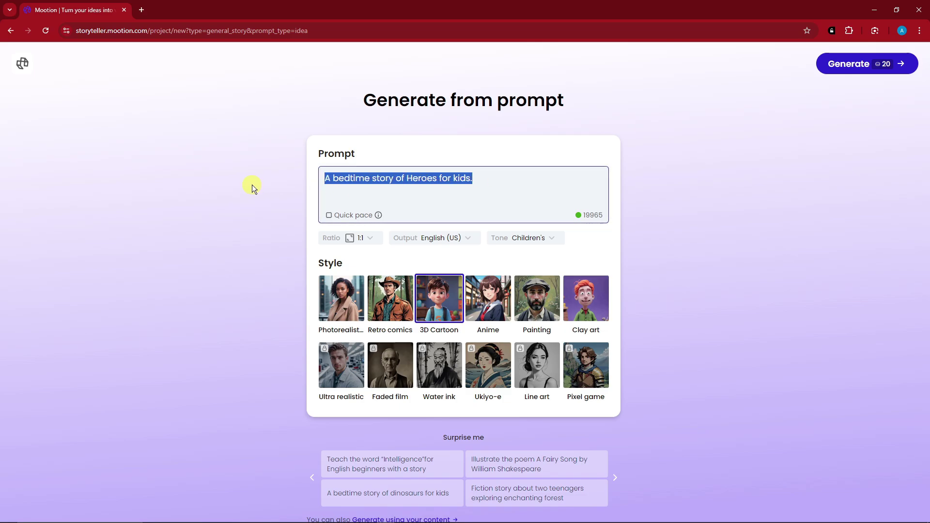
left_click(490, 182)
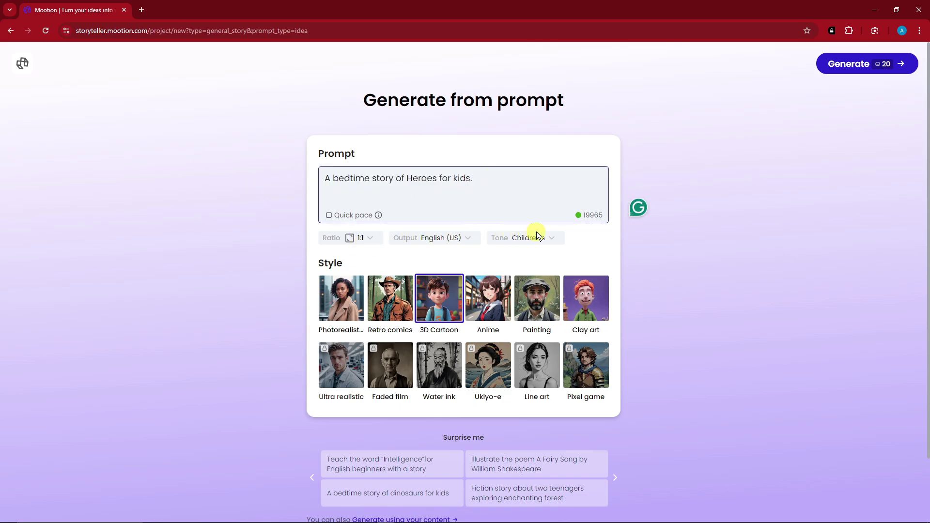
Generate the story, check Scene 1's narration, and preview Scene 3's illustration.
left_click(858, 64)
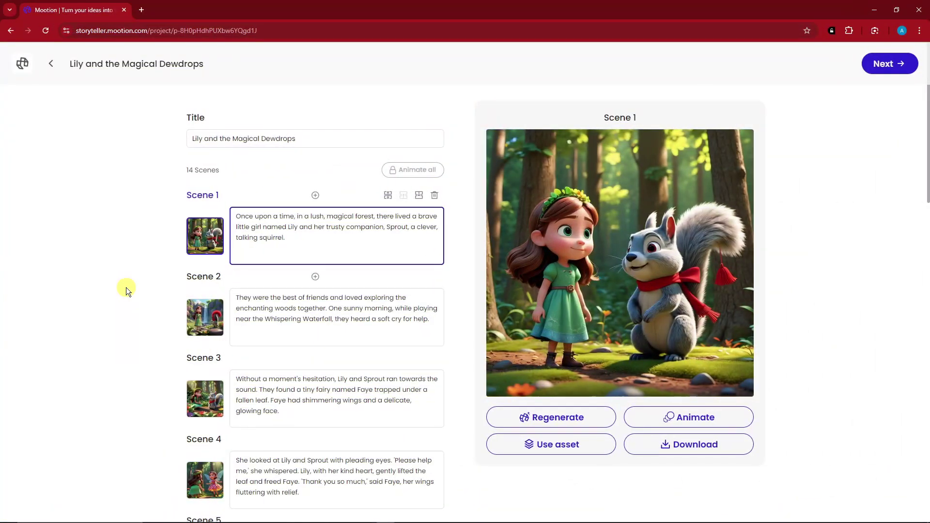
scroll(134, 284, "down", 3)
scroll(142, 284, "up", 3)
scroll(164, 281, "down", 5)
scroll(171, 275, "down", 5)
scroll(178, 272, "down", 4)
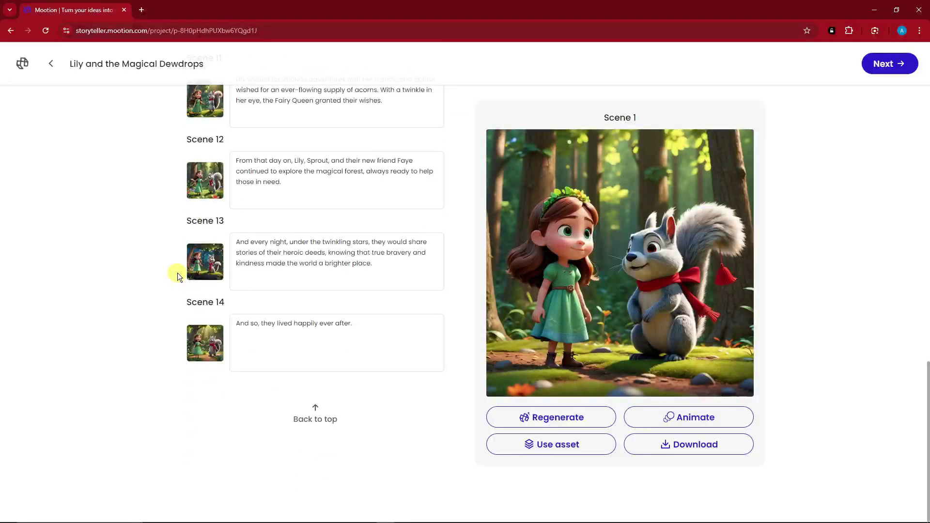
scroll(221, 334, "up", 5)
scroll(221, 336, "up", 5)
scroll(221, 334, "up", 4)
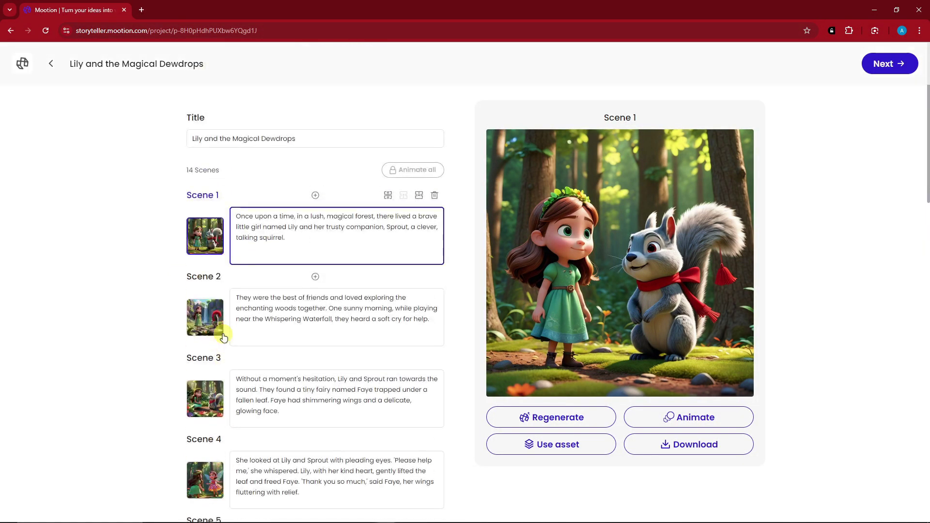
triple_click(298, 244)
left_click(287, 242)
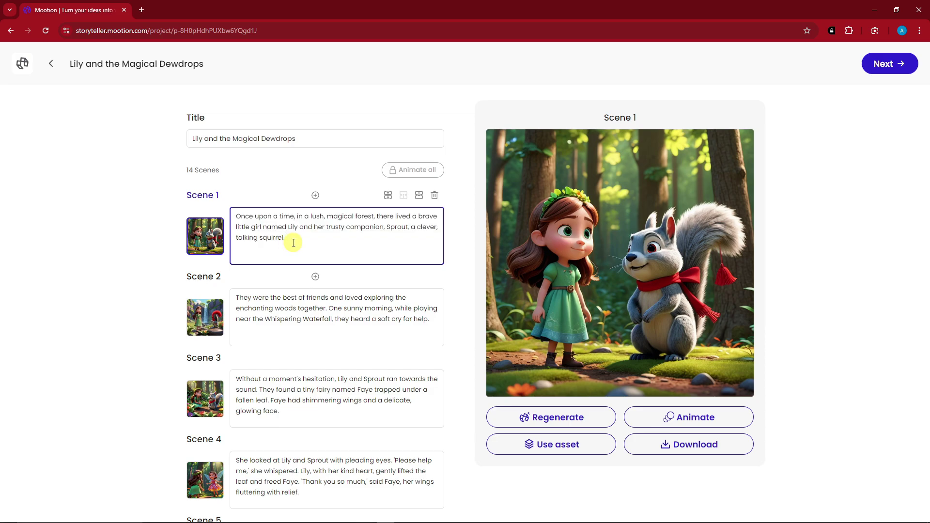
triple_click(287, 242)
left_click(155, 221)
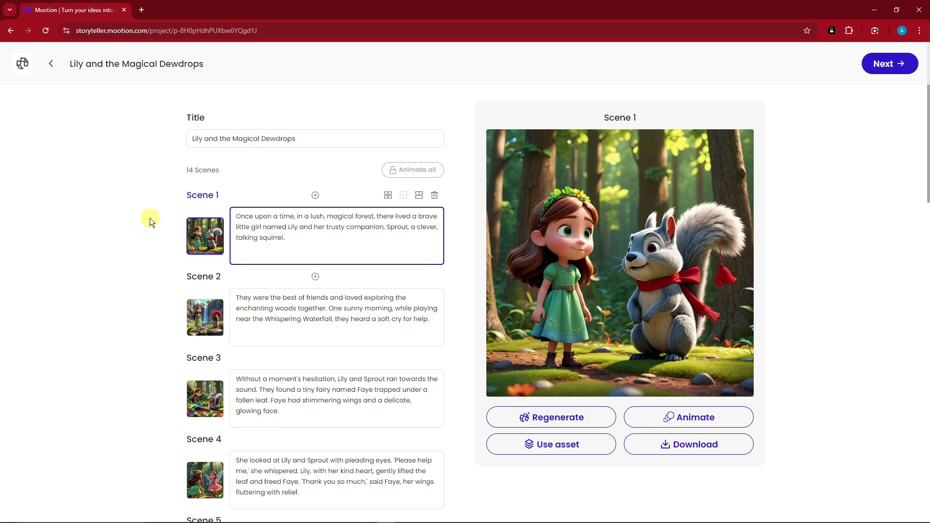
scroll(150, 218, "down", 2)
left_click(204, 253)
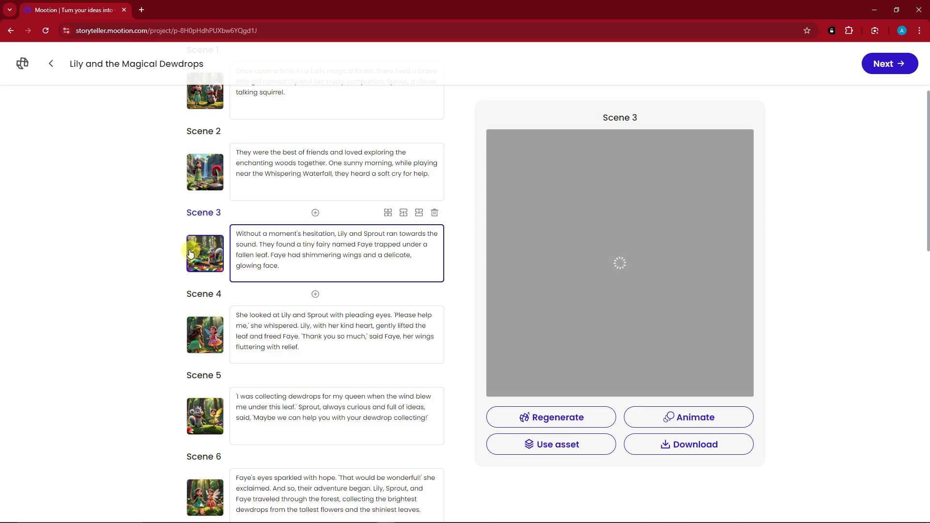
scroll(196, 255, "up", 2)
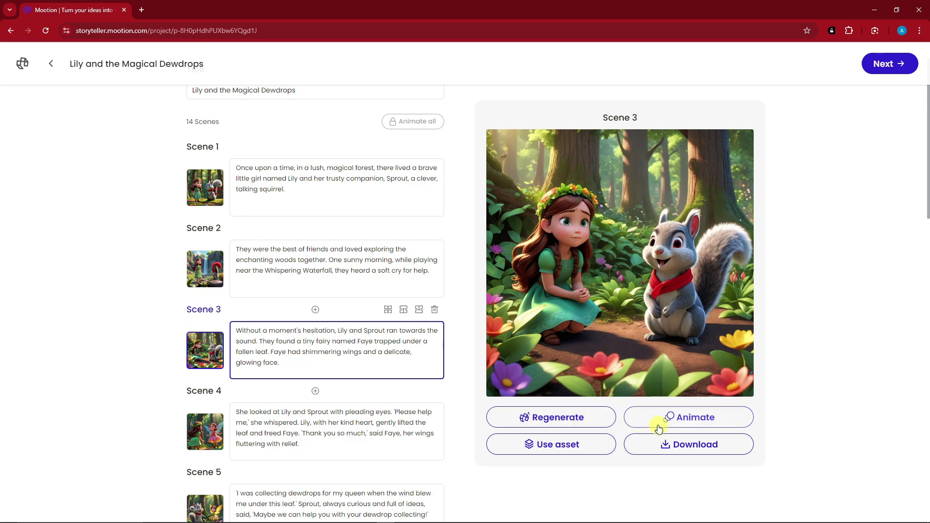
Bring up Scene 3's regeneration options and review its image prompt.
left_click(534, 418)
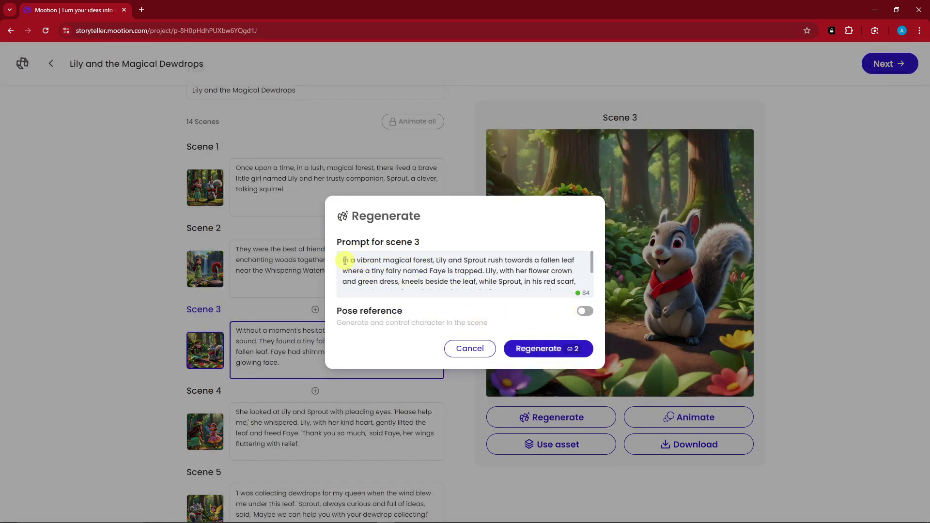
left_click_drag(345, 261, 578, 287)
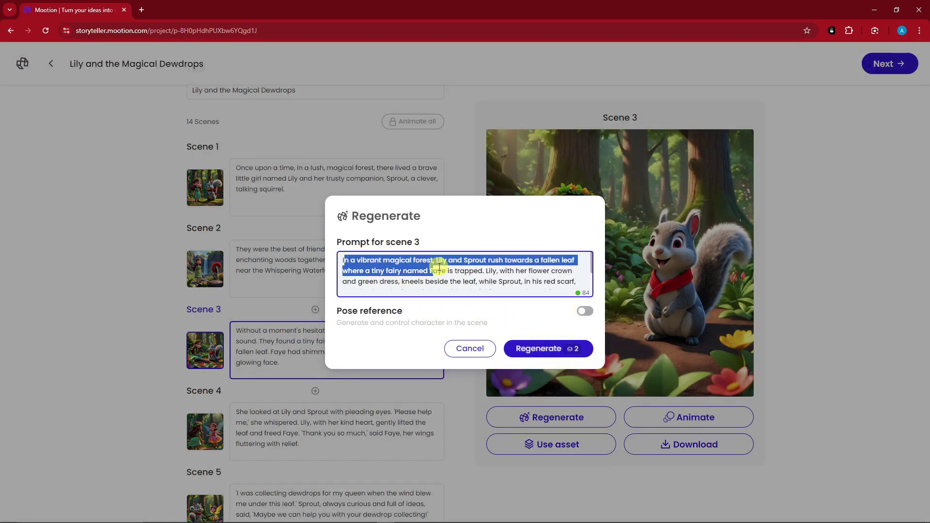
left_click(395, 273)
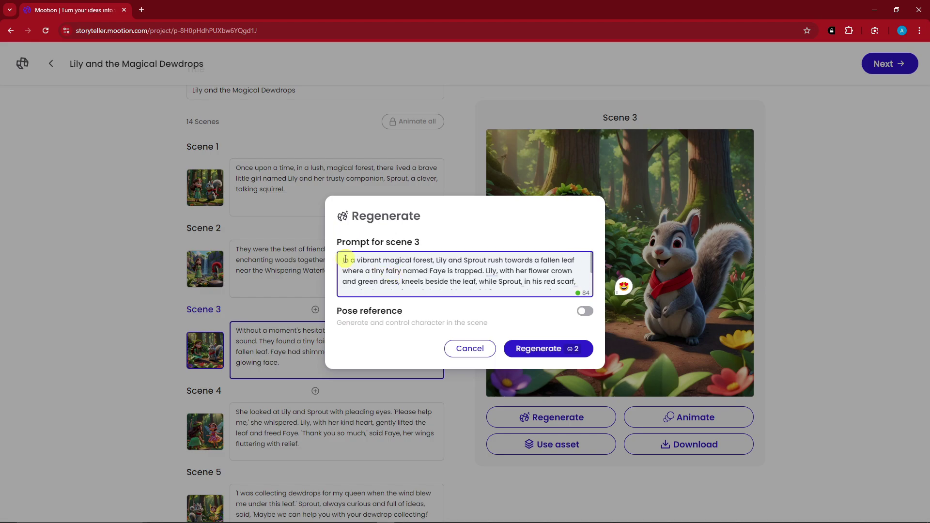
scroll(407, 276, "down", 3)
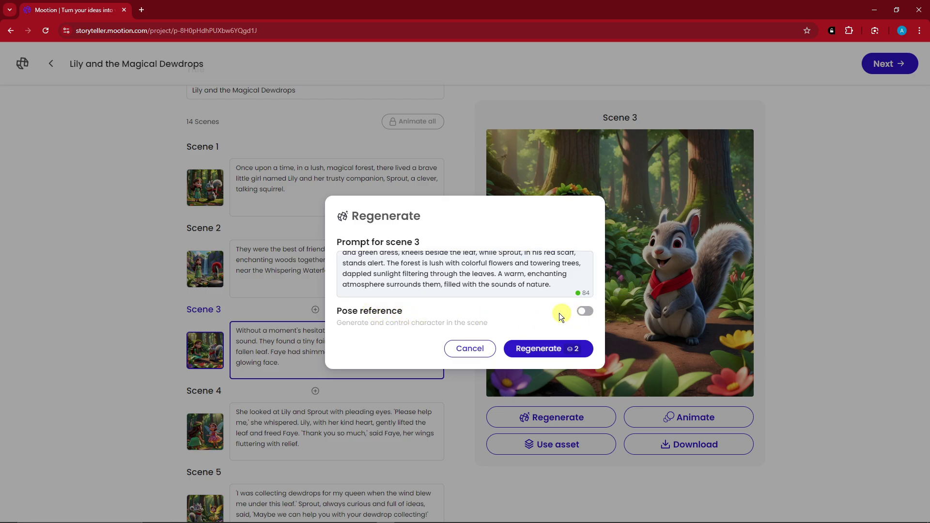
Regenerate Scene 3 with a wide crouching pose reference and Male body shape.
left_click(585, 313)
left_click(439, 224)
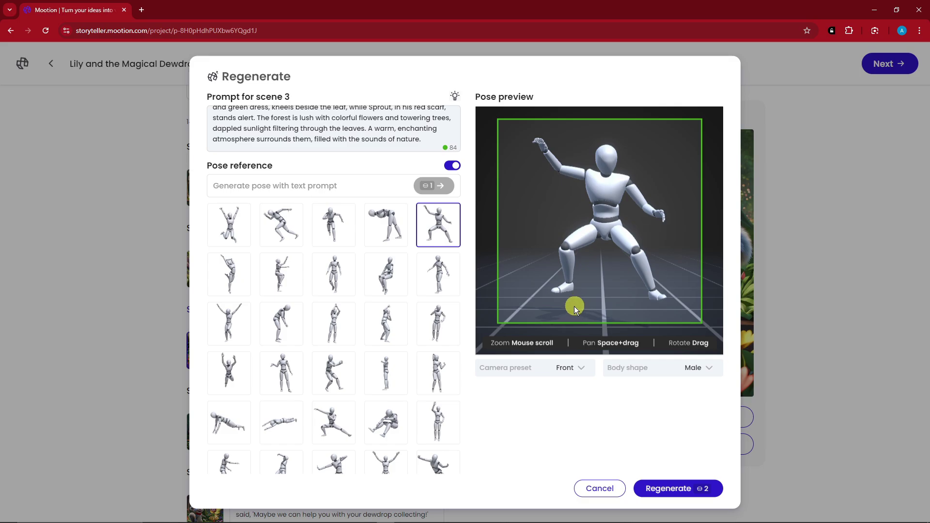
mouse_move(552, 304)
left_mouse_down()
mouse_move(604, 265)
mouse_move(637, 284)
left_mouse_up()
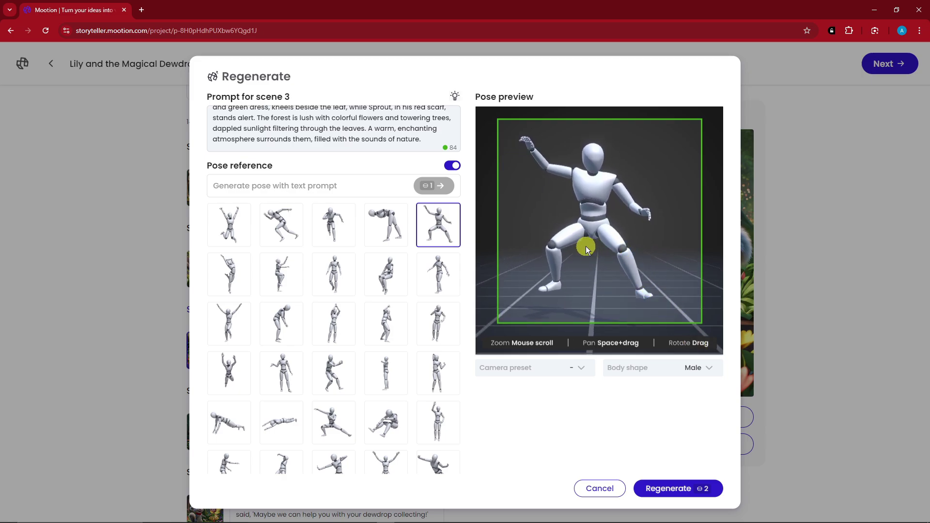
mouse_move(586, 246)
left_mouse_down()
mouse_move(669, 262)
mouse_move(507, 251)
left_mouse_up()
left_click(582, 370)
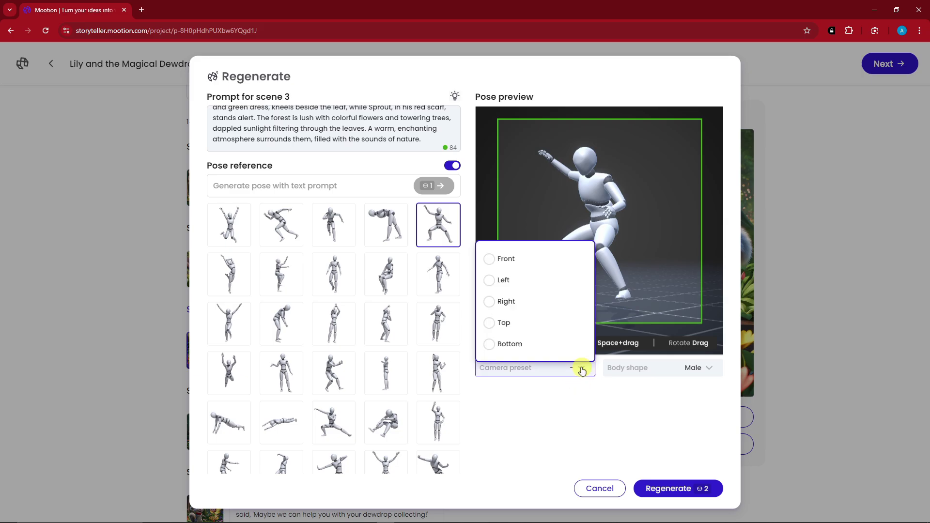
left_click(661, 373)
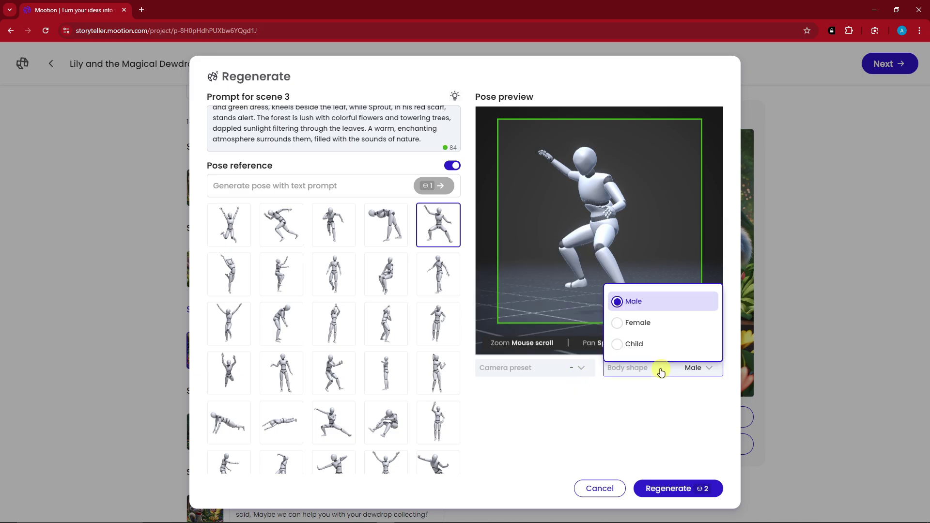
left_click(698, 371)
left_click(700, 373)
left_click(675, 490)
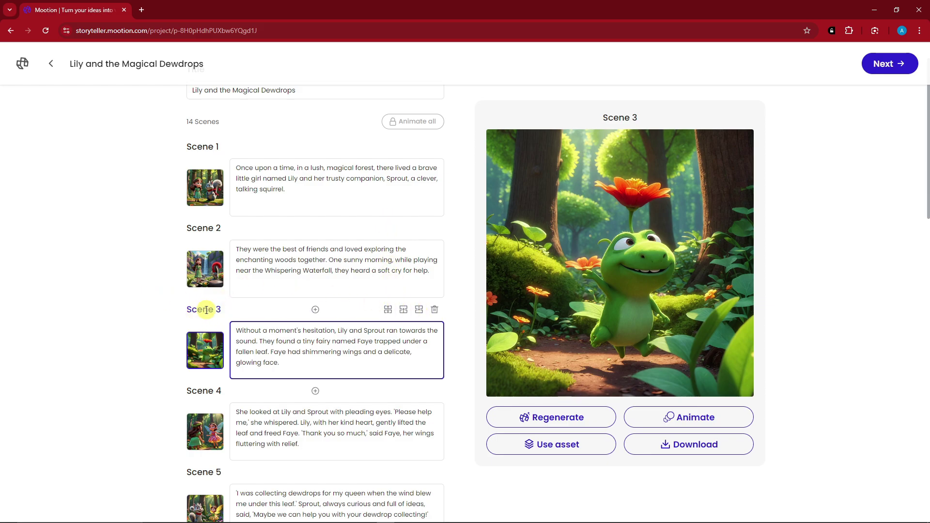
Cancel a Scene 3 merge, then preview Scenes 2 and 1.
left_click(420, 310)
left_click(412, 305)
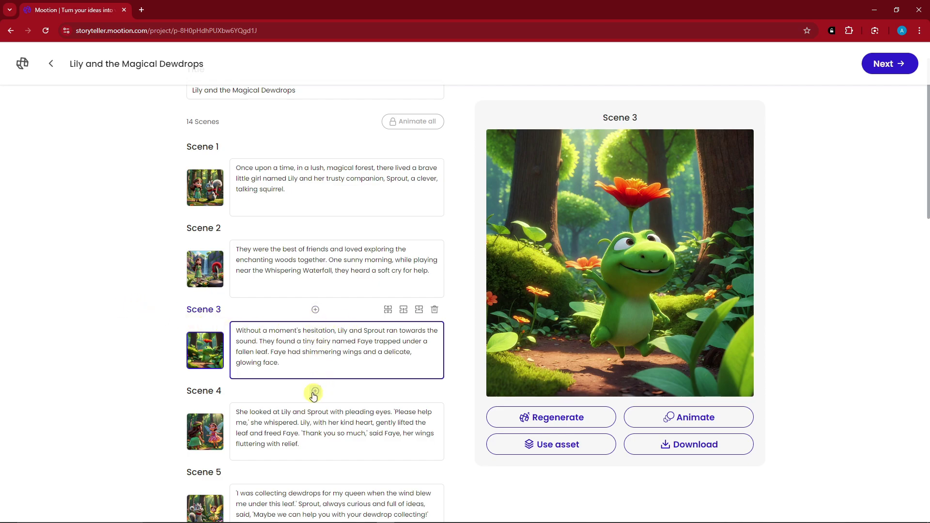
left_click(325, 271)
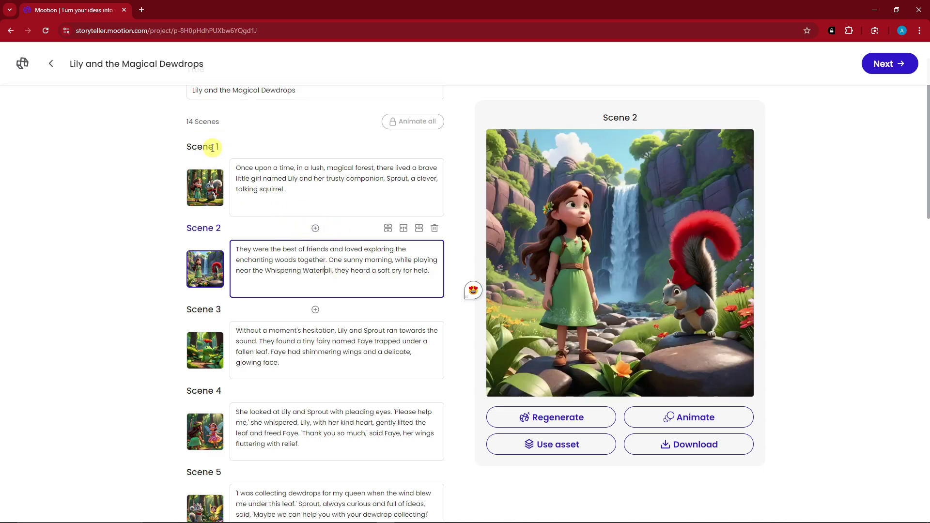
scroll(341, 237, "up", 1)
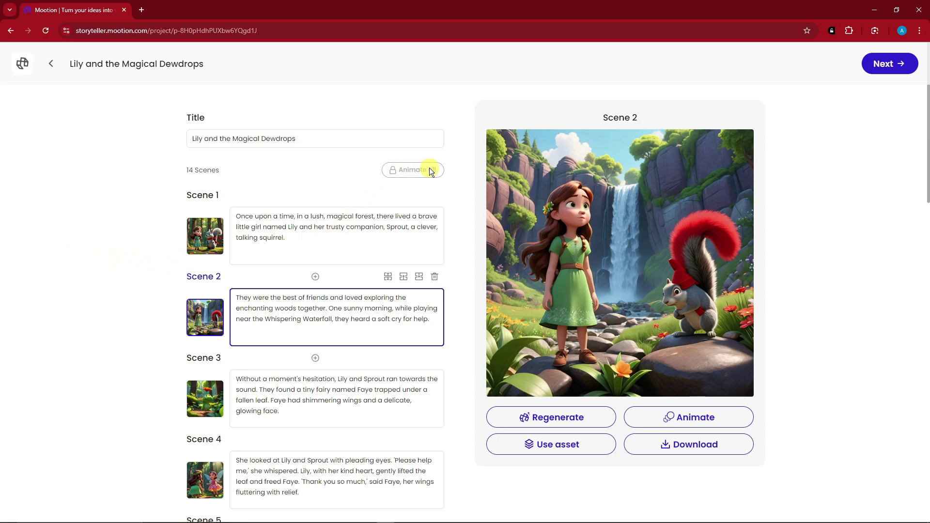
left_click(332, 233)
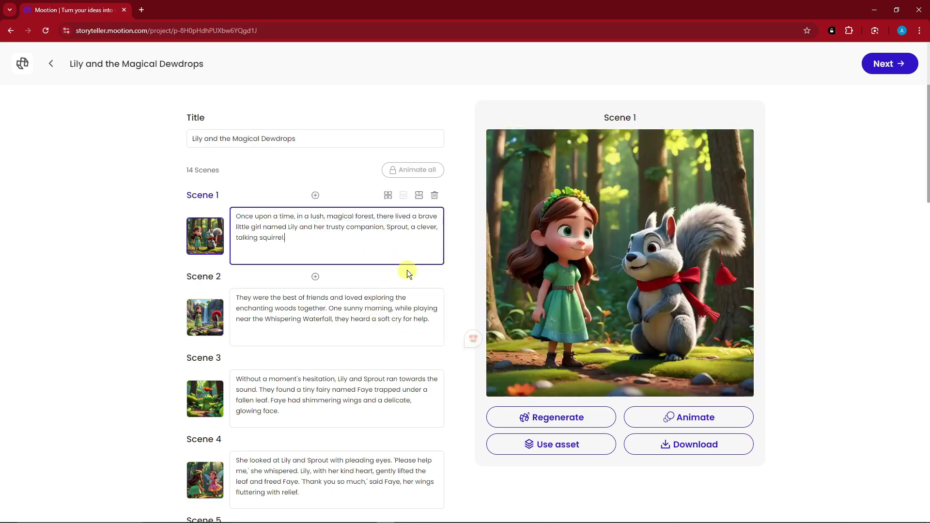
left_click(393, 306)
Cancel animating Scene 2 and select the video title text.
left_click(688, 418)
left_click(421, 315)
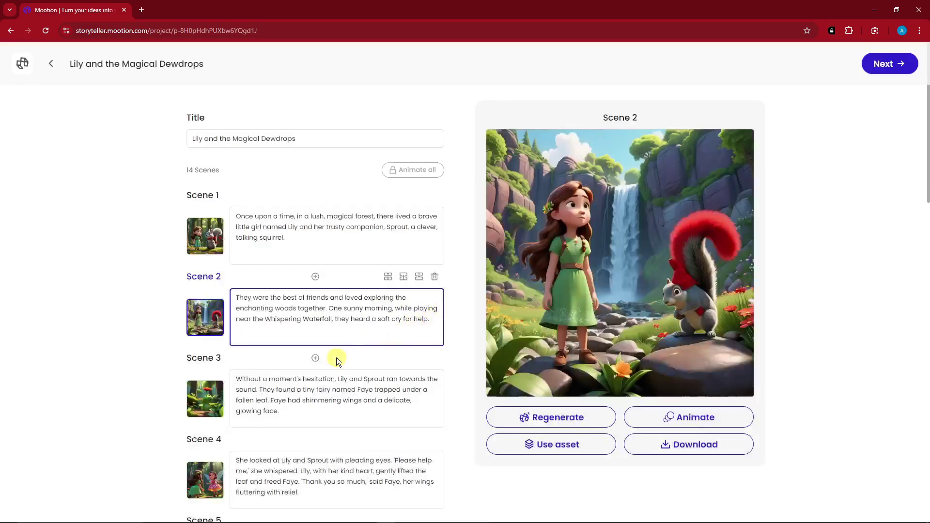
scroll(342, 349, "down", 1)
scroll(344, 340, "up", 1)
left_click_drag(299, 139, 190, 139)
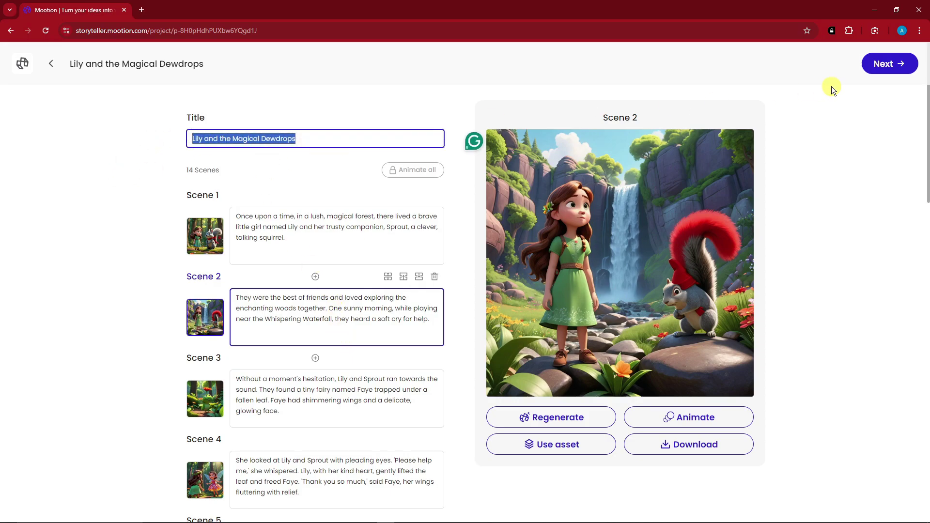
Apply the green handwritten title style and the bold yellow subtitle style.
left_click(889, 64)
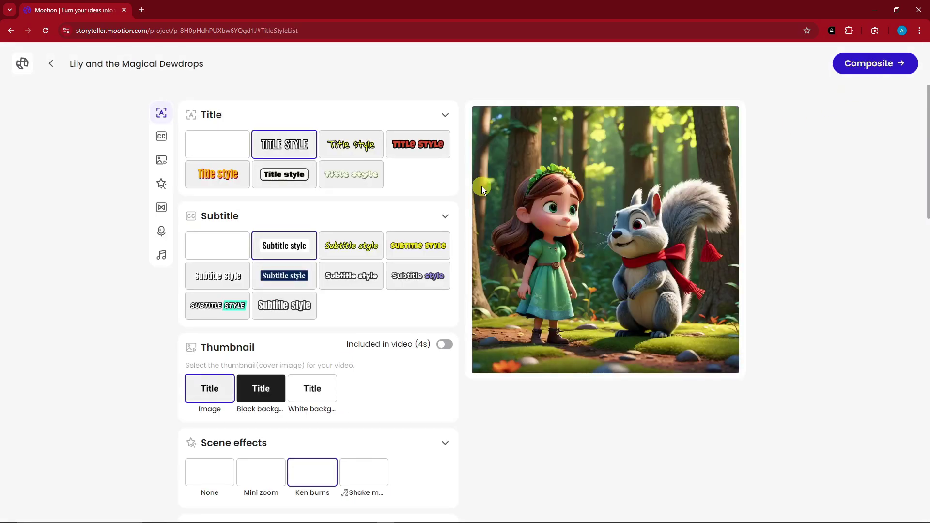
left_click(350, 145)
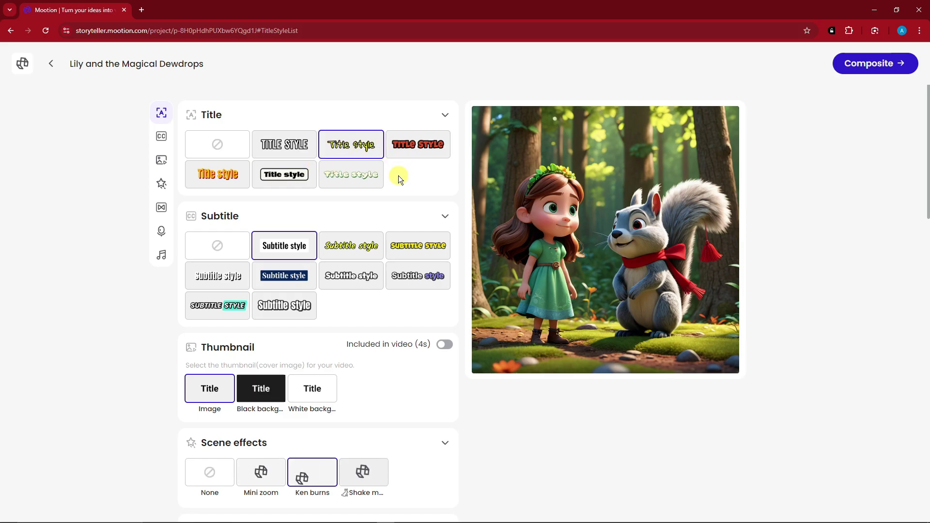
left_click(163, 136)
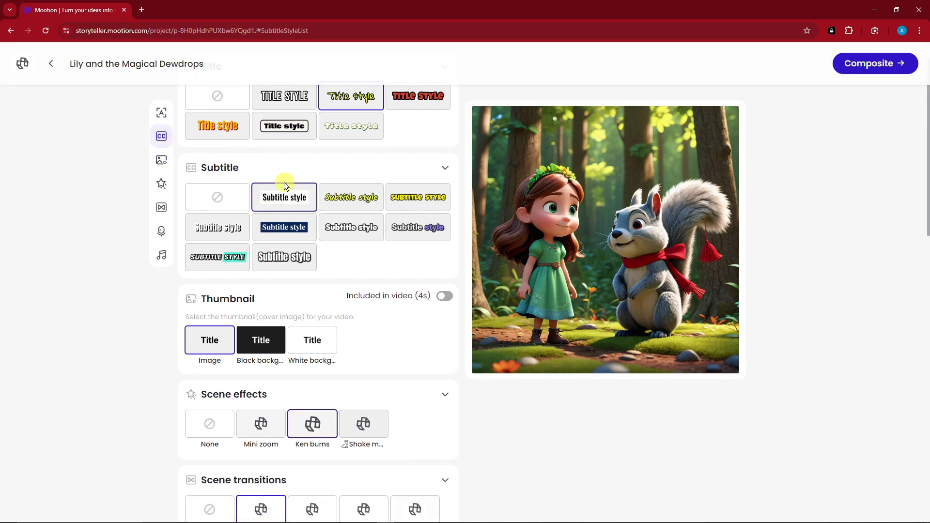
left_click(418, 198)
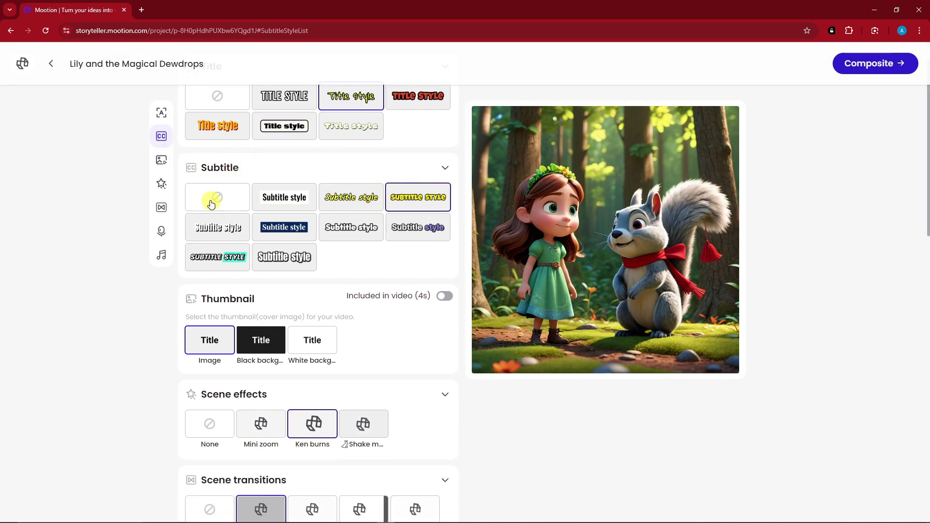
scroll(180, 196, "down", 1)
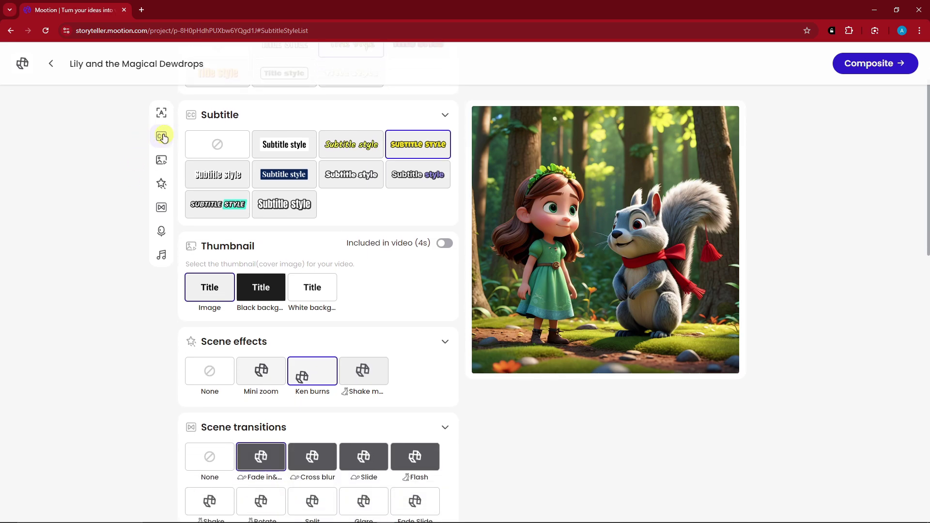
Browse the thumbnail, scene effect and transition sections, ending at the voiceover options.
left_click(161, 160)
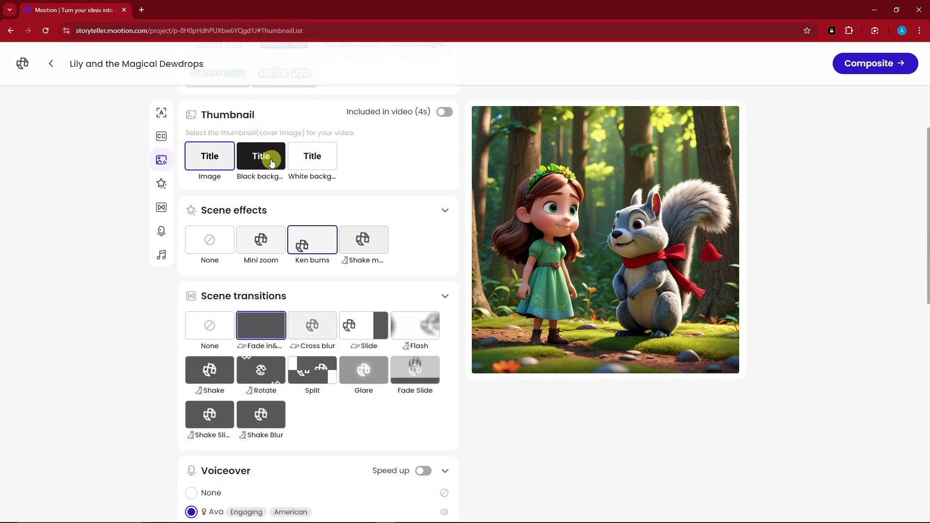
left_click(161, 183)
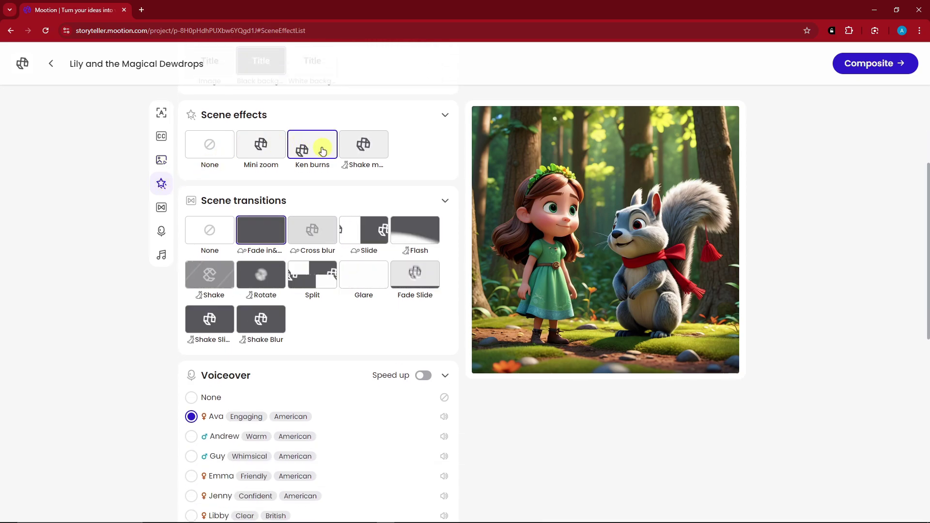
left_click(162, 208)
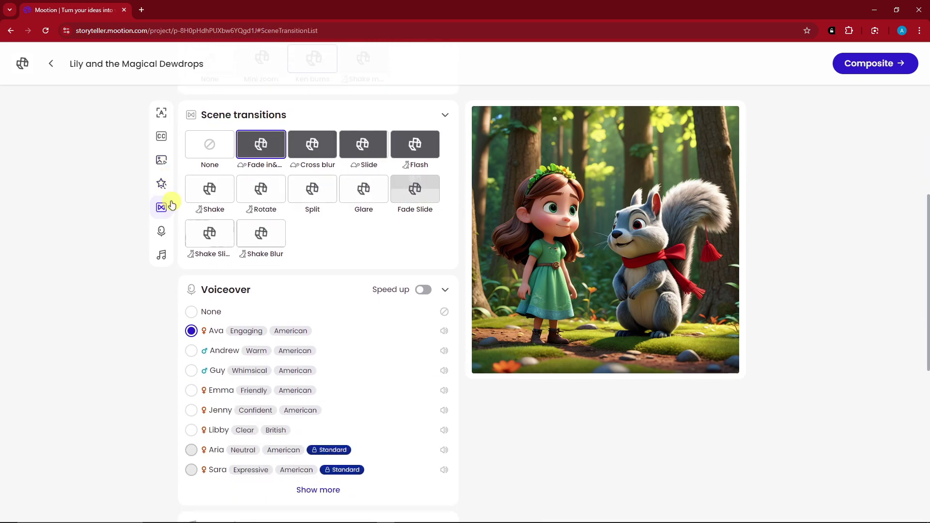
left_click(162, 231)
left_click(161, 160)
left_click(162, 136)
left_click(161, 112)
left_click(162, 207)
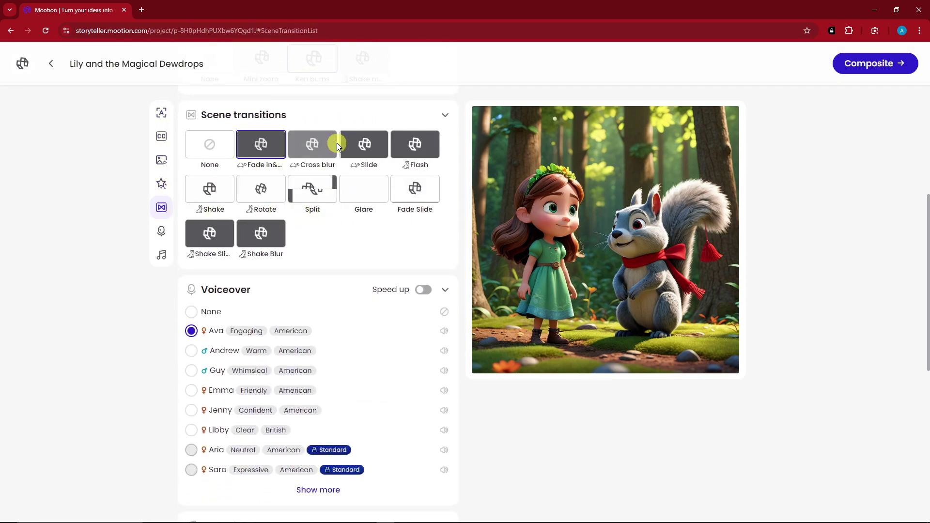
left_click(160, 232)
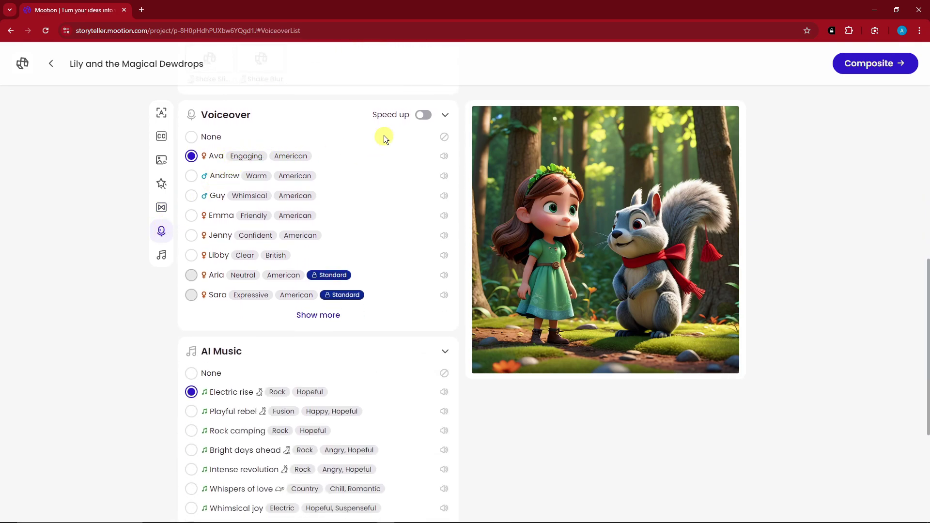
scroll(424, 117, "up", 5)
scroll(381, 258, "up", 3)
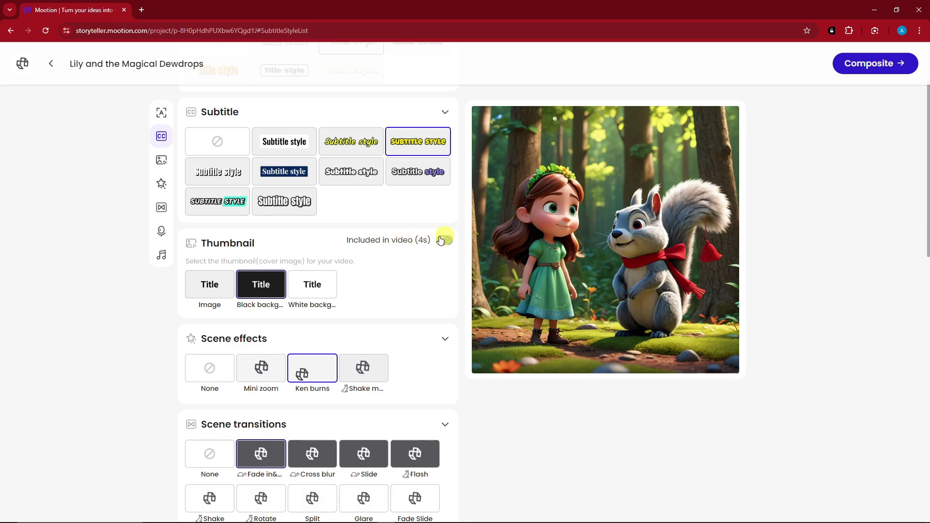
scroll(412, 282, "up", 2)
scroll(403, 283, "down", 10)
scroll(404, 283, "down", 2)
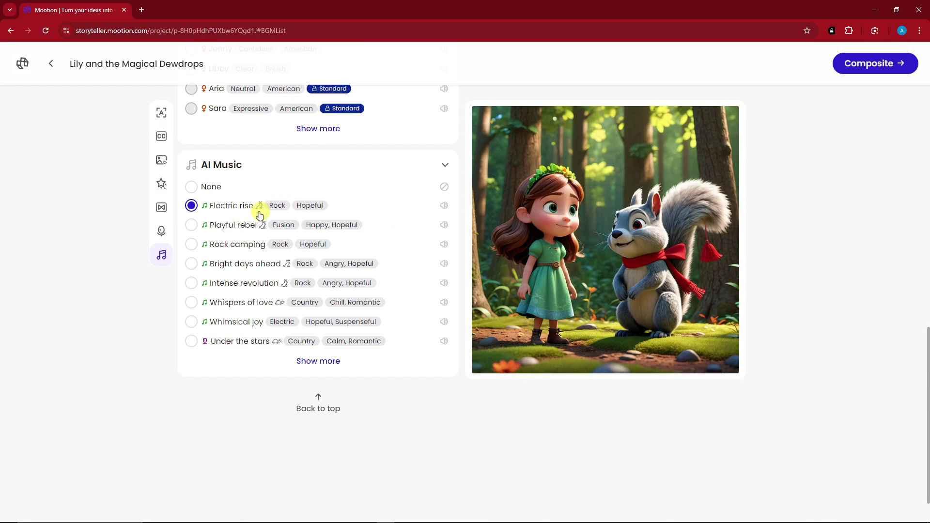
Show more AI Music tracks while keeping Electric rise selected.
left_click(317, 360)
scroll(335, 350, "down", 5)
scroll(335, 350, "down", 1)
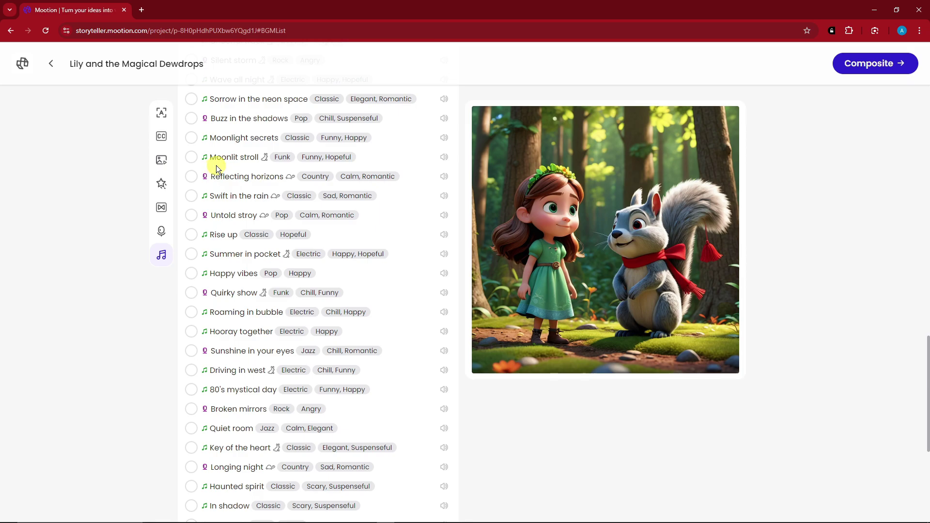
scroll(216, 169, "up", 15)
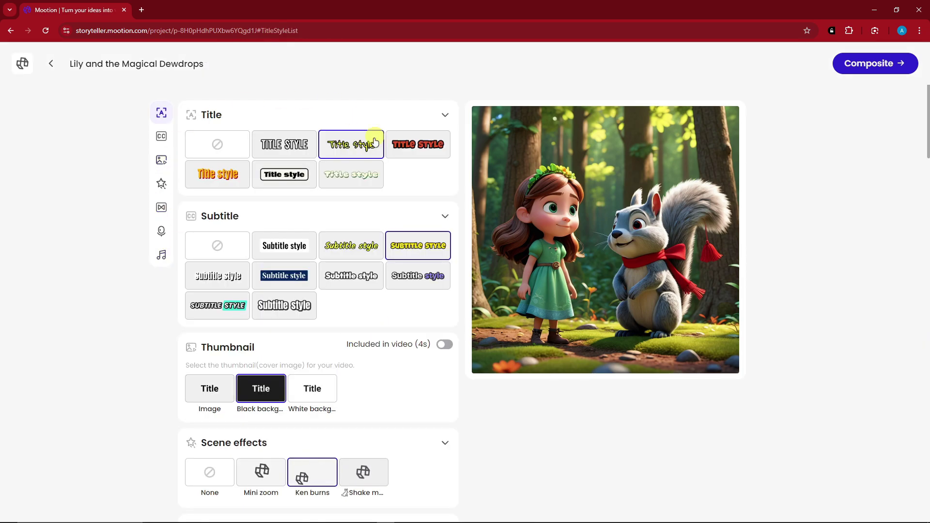
Composite the final 'Lily and the Magical Dewdrops' video.
left_click(882, 69)
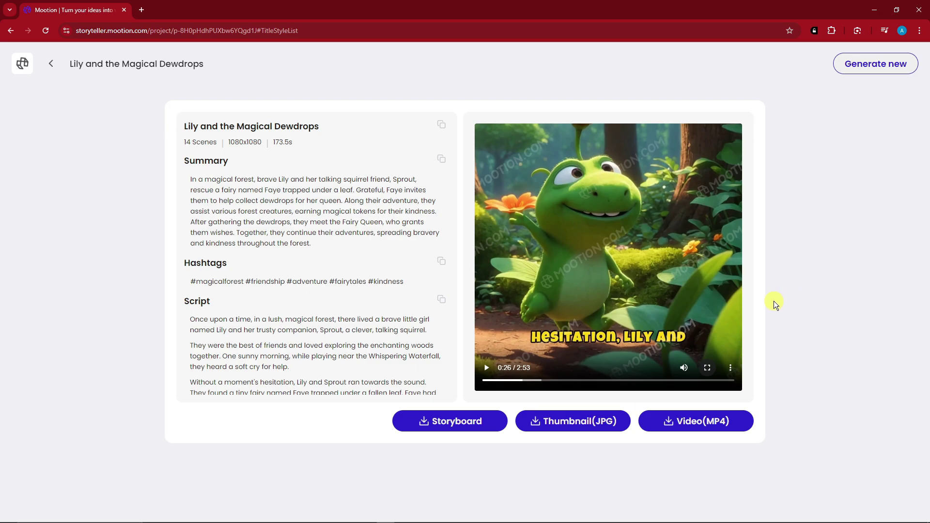
mouse_move(294, 211)
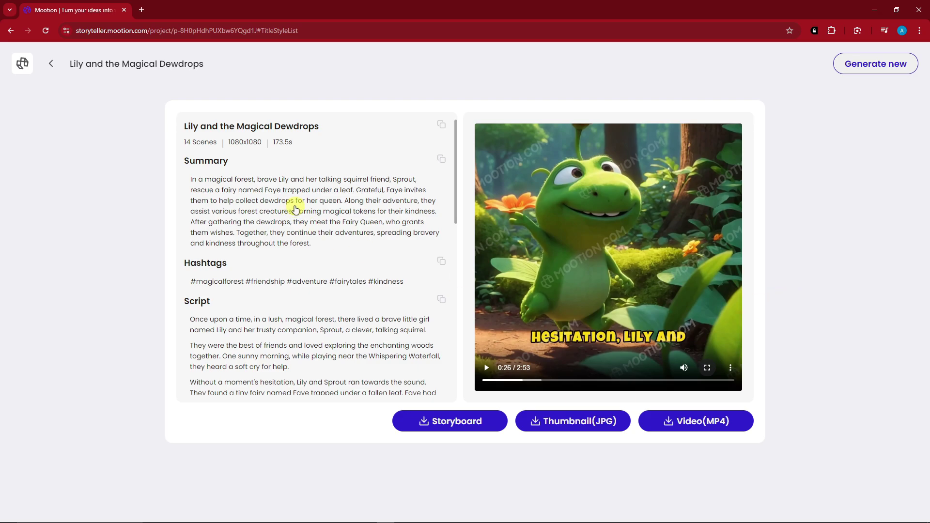
scroll(294, 210, "down", 5)
scroll(291, 210, "down", 5)
scroll(277, 210, "down", 5)
scroll(268, 211, "down", 4)
scroll(267, 211, "up", 10)
Download the 'Lily and the Magical Dewdrops' storyboard zip and show it in the Downloads folder.
left_click_drag(185, 160, 382, 346)
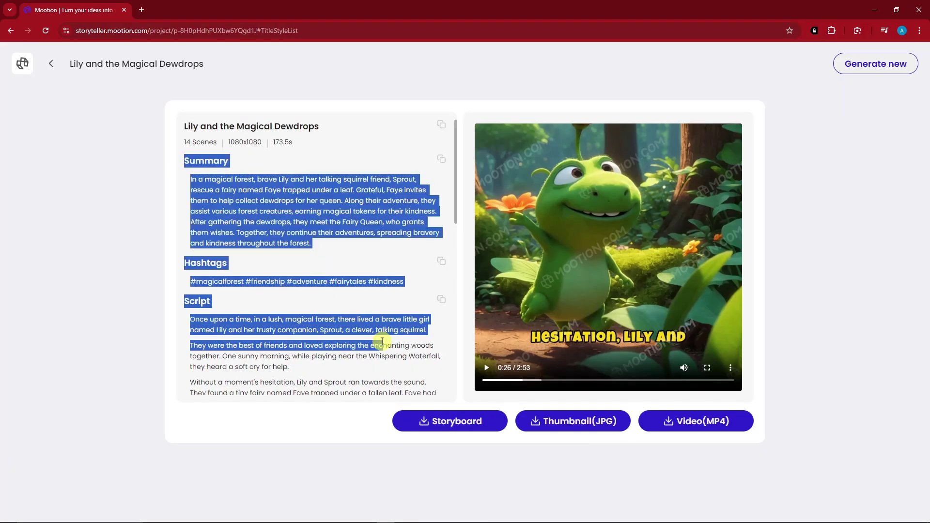
left_click(852, 192)
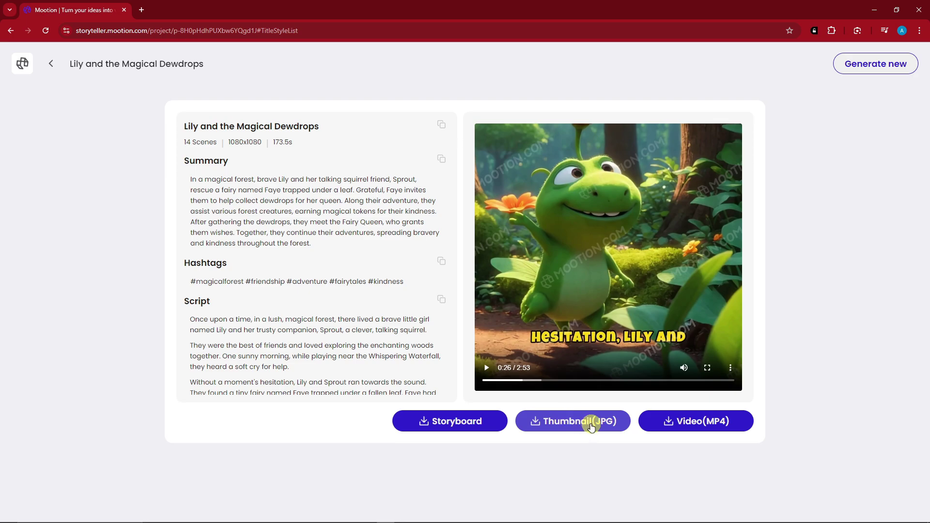
left_click(459, 429)
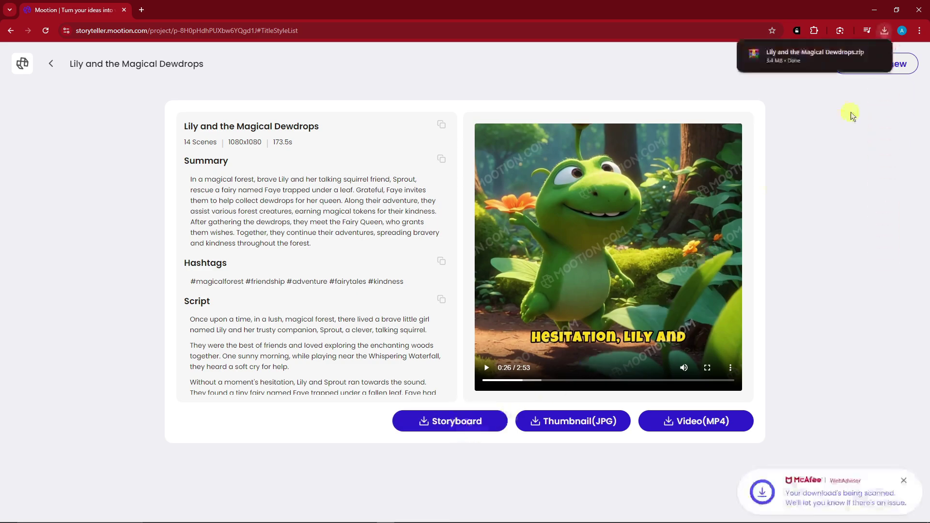
left_click(858, 57)
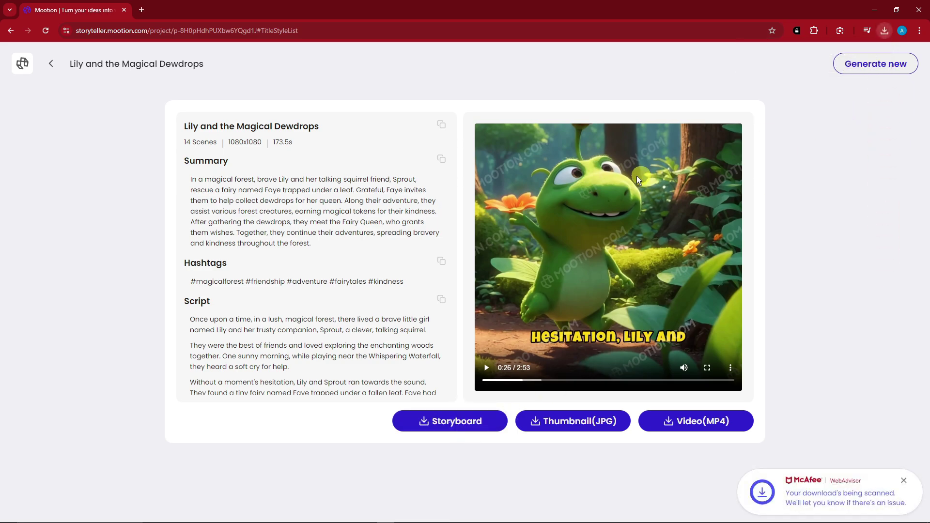
Extract the storyboard zip and open the extracted Scene 1–14 folder.
right_click(277, 237)
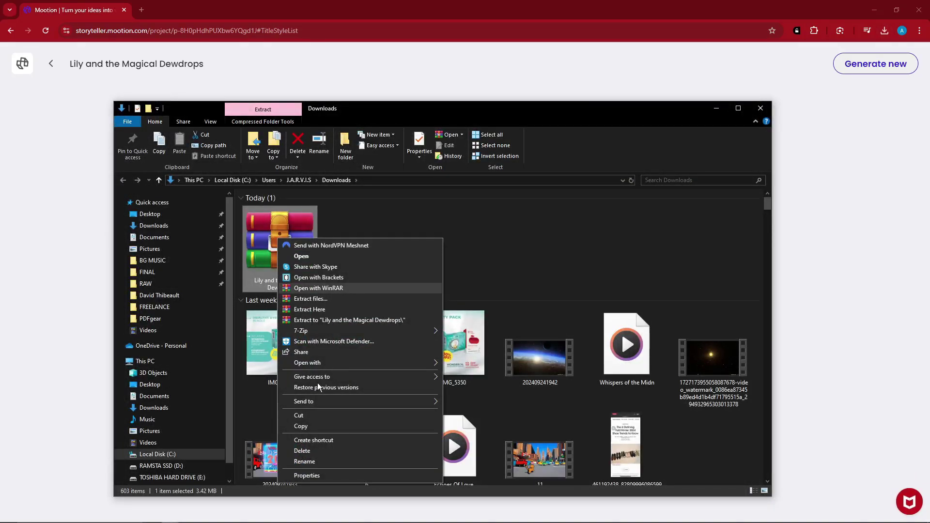
mouse_move(307, 363)
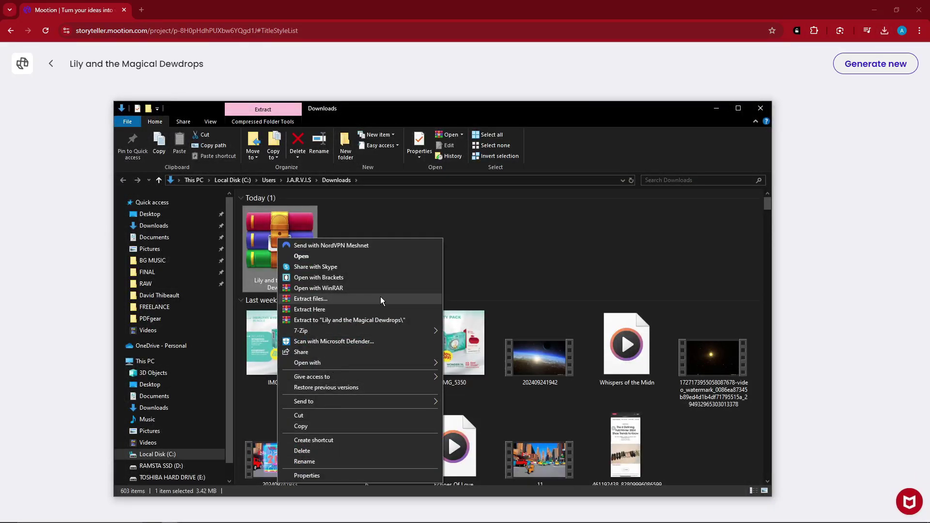
left_click(380, 308)
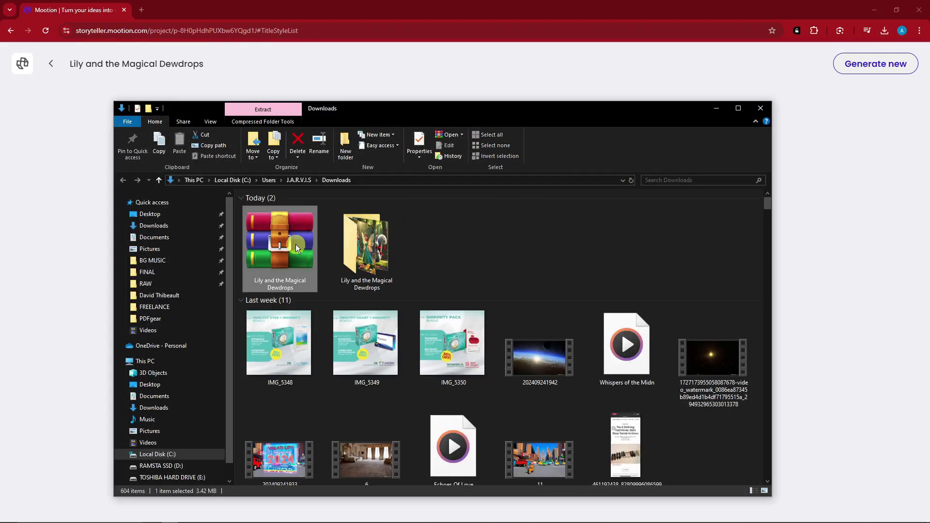
double_click(362, 240)
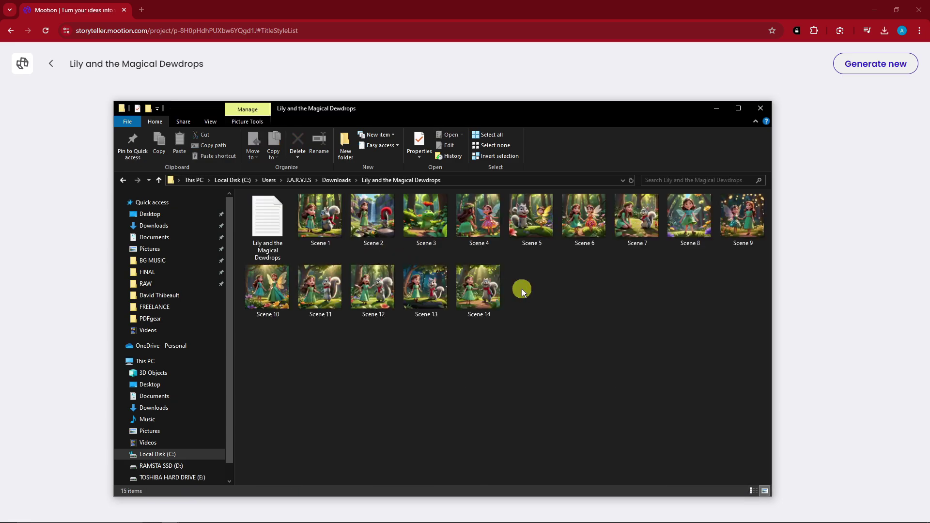
Copy the full story from the text file, then close Notepad and File Explorer.
double_click(266, 215)
key("ctrl+a")
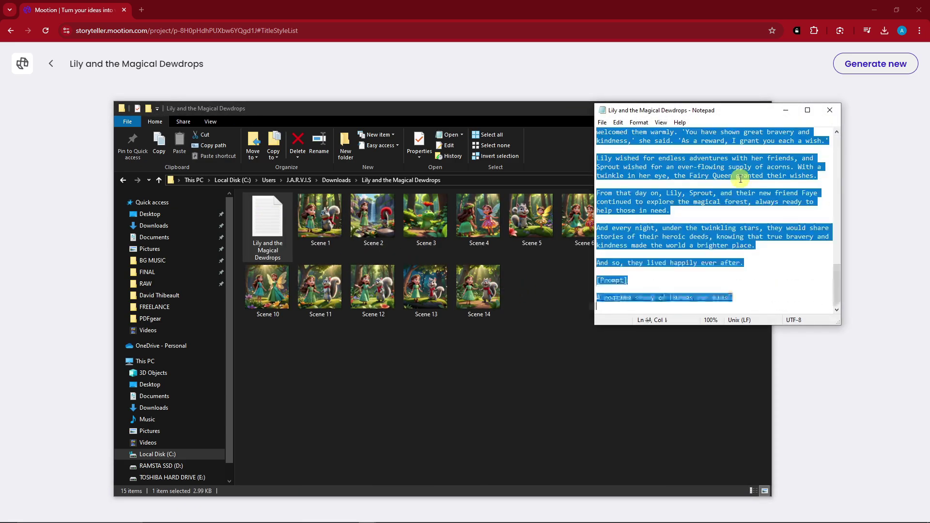
left_click(786, 110)
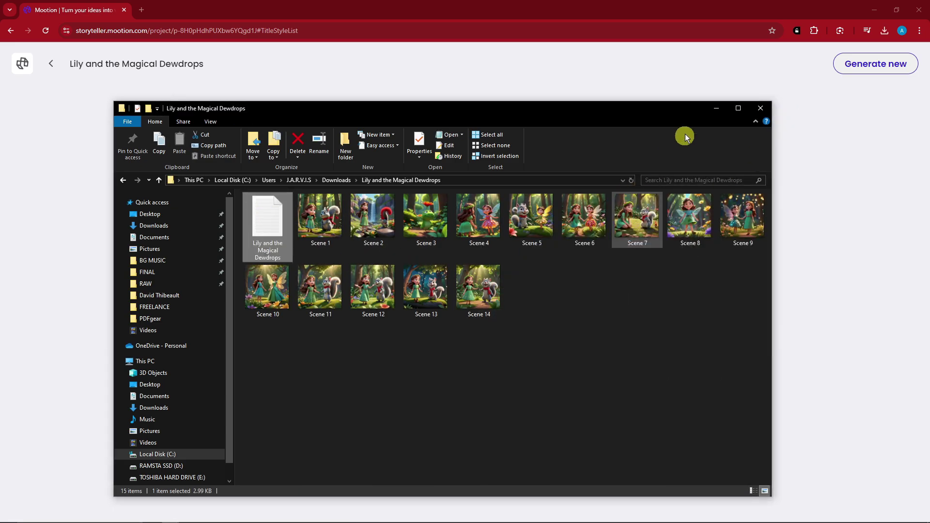
left_click(720, 107)
left_click(877, 64)
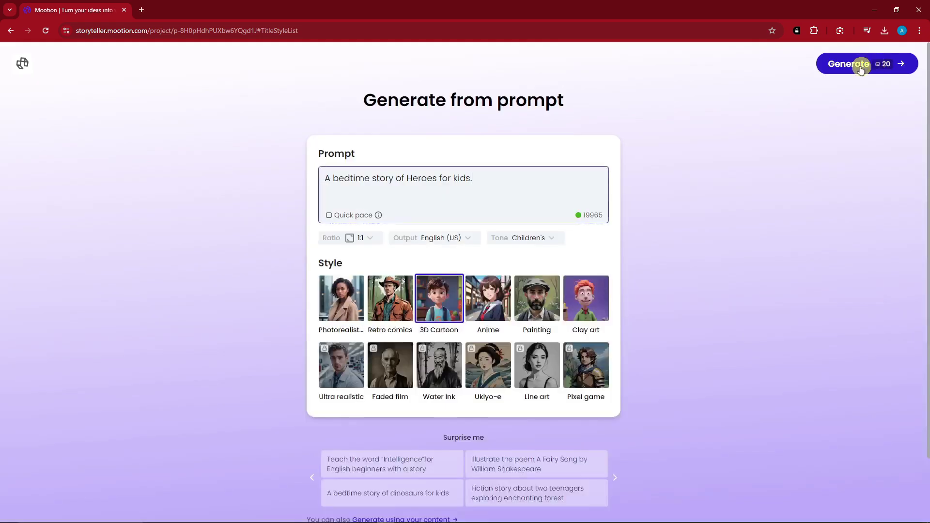
Paste the copied story into a new 'Use my content' project.
left_click(22, 63)
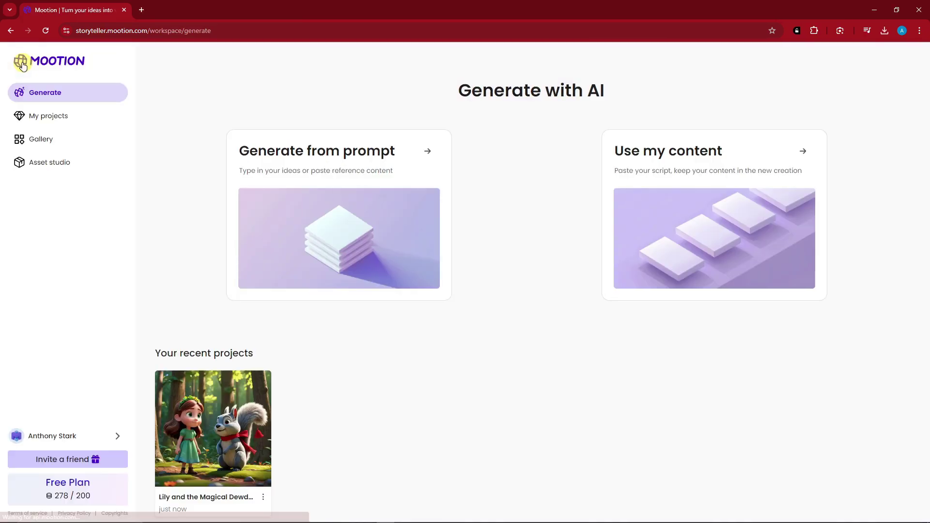
left_click(672, 153)
key("ctrl+v")
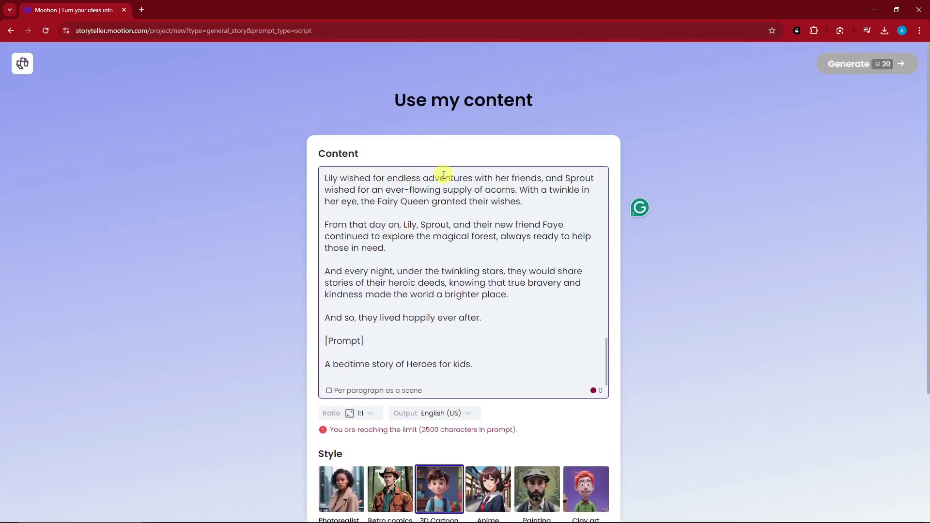
scroll(459, 263, "up", 4)
scroll(458, 263, "up", 4)
scroll(458, 263, "down", 3)
scroll(403, 369, "down", 4)
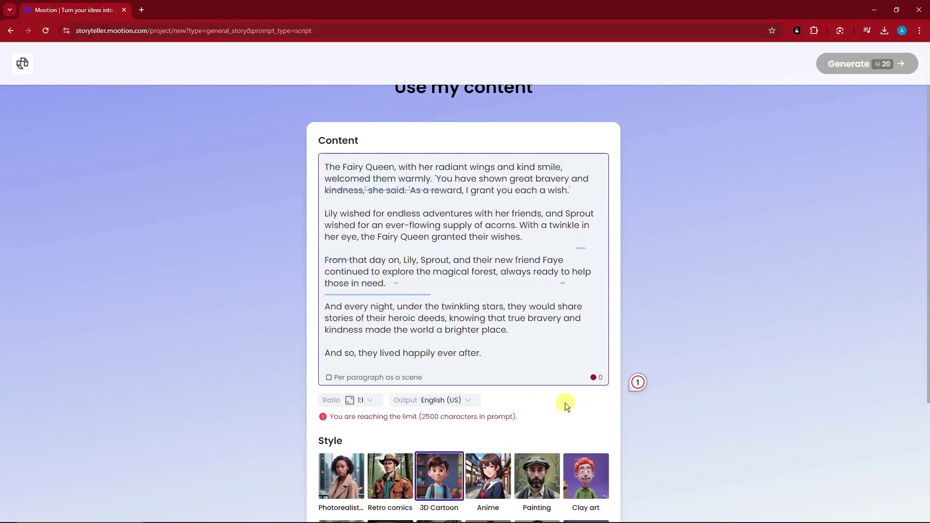
scroll(402, 369, "down", 4)
left_click_drag(330, 284, 519, 284)
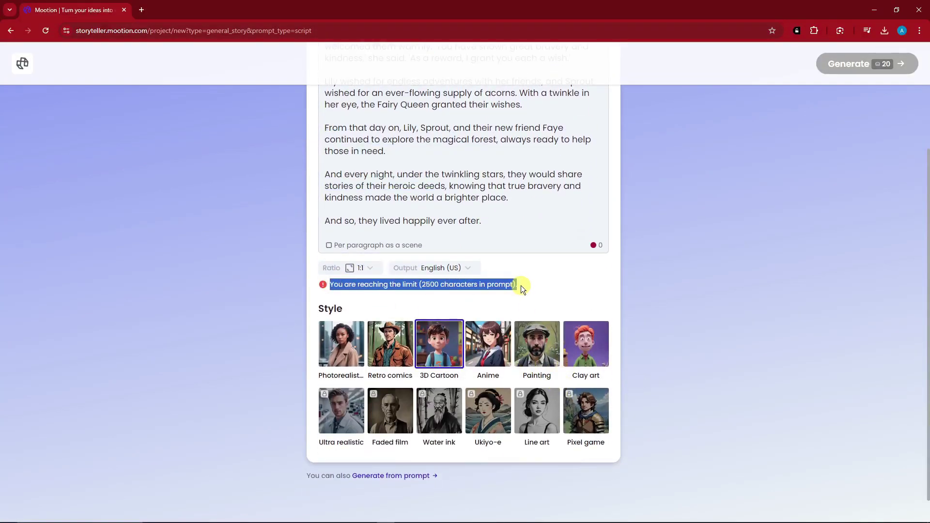
scroll(539, 312, "up", 4)
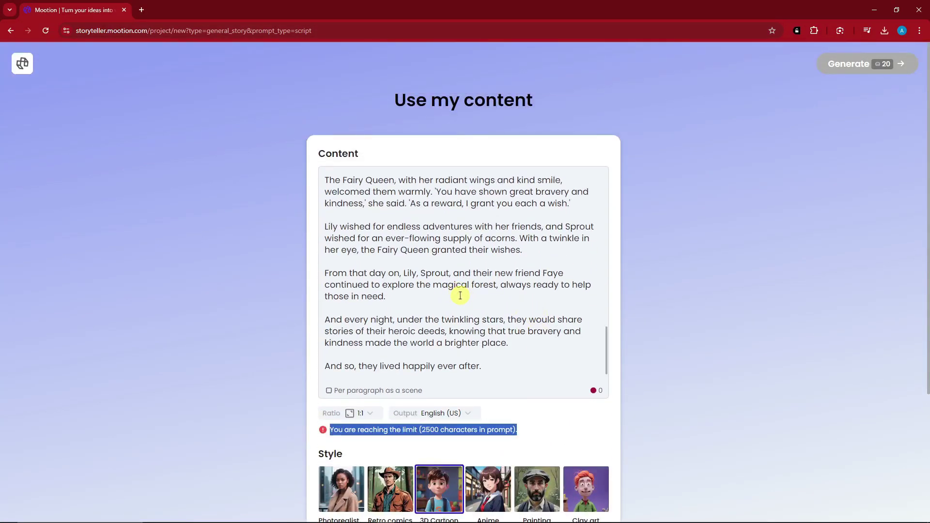
scroll(463, 296, "down", 2)
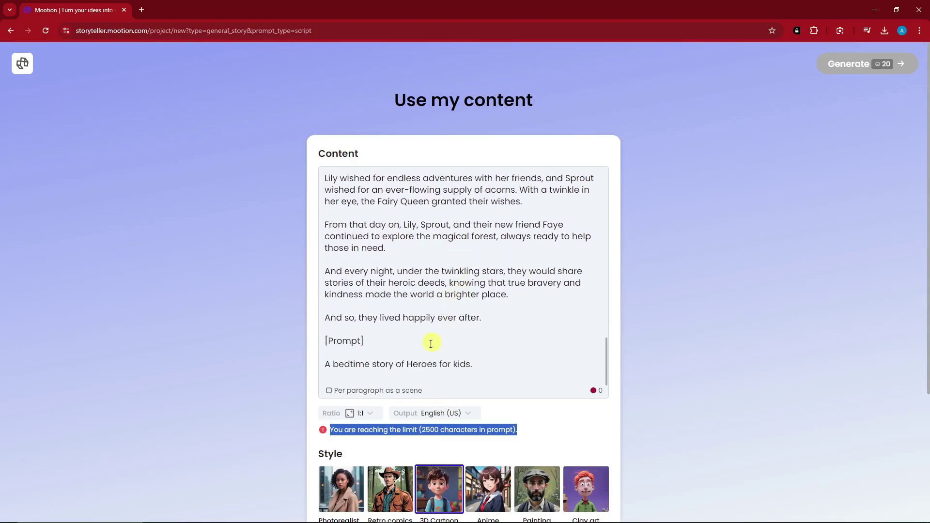
Review the output language choices, then return to the Generate with AI home page.
left_click(456, 413)
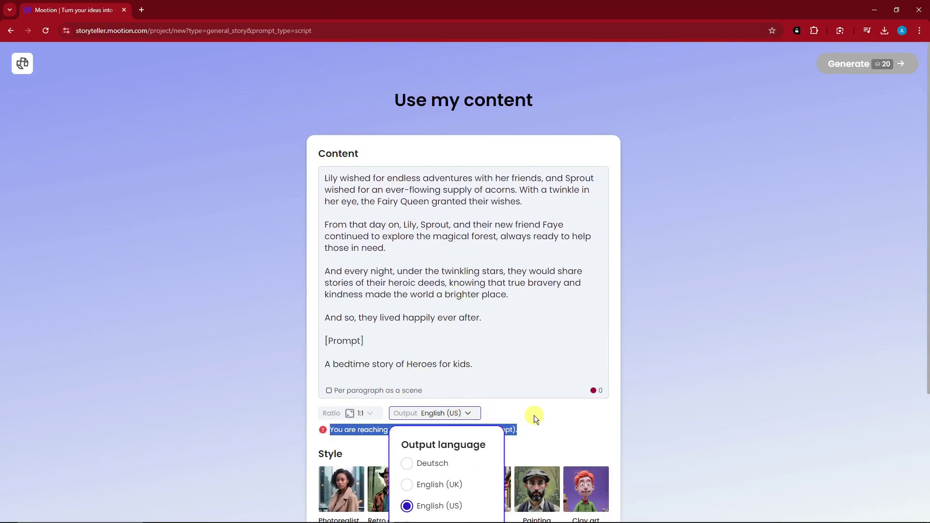
left_click(547, 418)
scroll(659, 403, "down", 4)
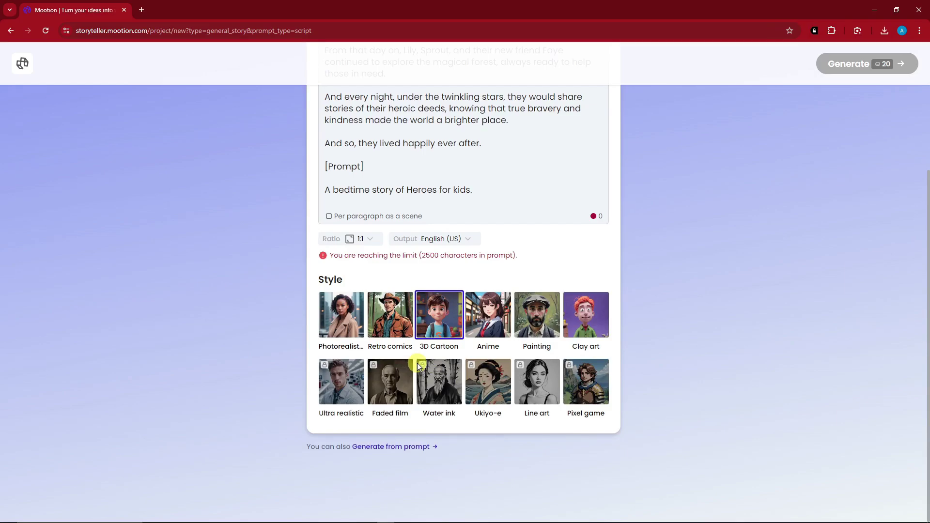
scroll(466, 291, "up", 5)
scroll(568, 306, "up", 6)
scroll(568, 307, "up", 6)
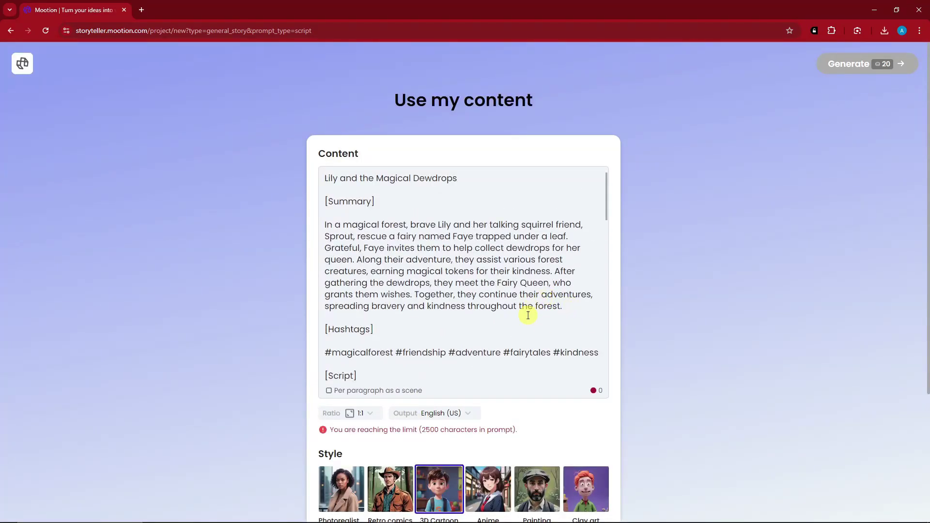
left_click_drag(526, 319, 436, 271)
left_click(716, 298)
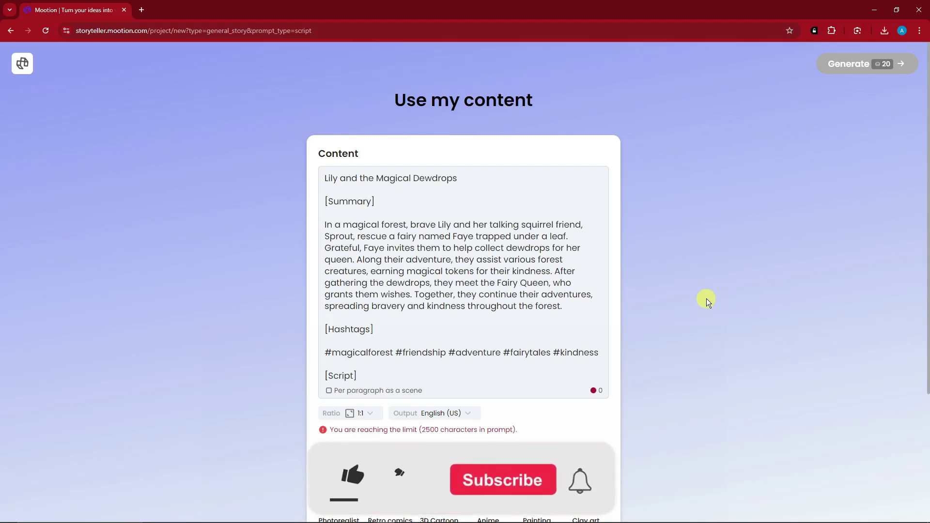
left_click(22, 63)
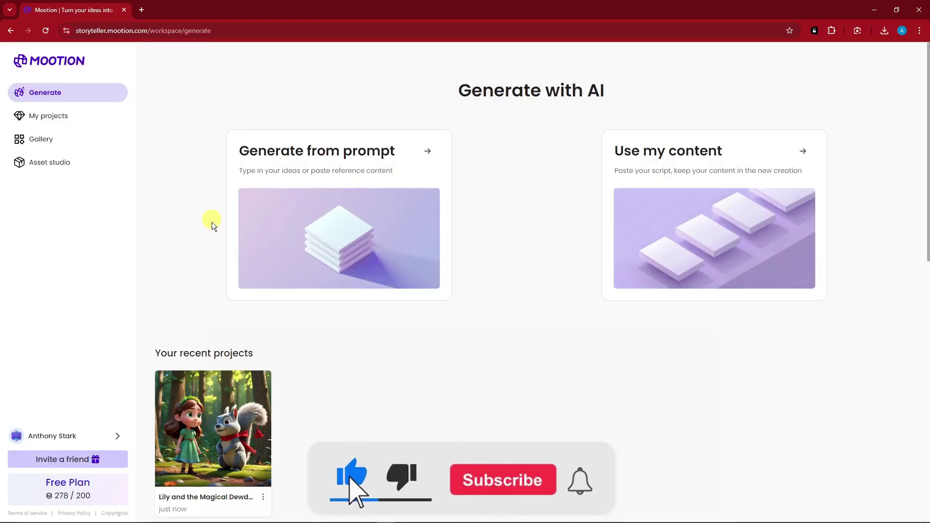